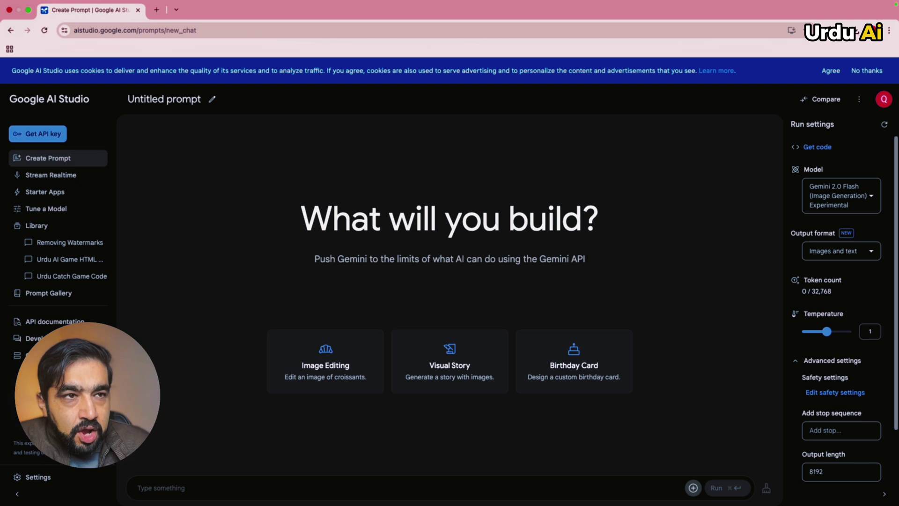
- Review the available Gemini models and the output format options, leaving the image generation model and images-and-text output selected
{"action": "left_click", "coordinate": [838, 196]}
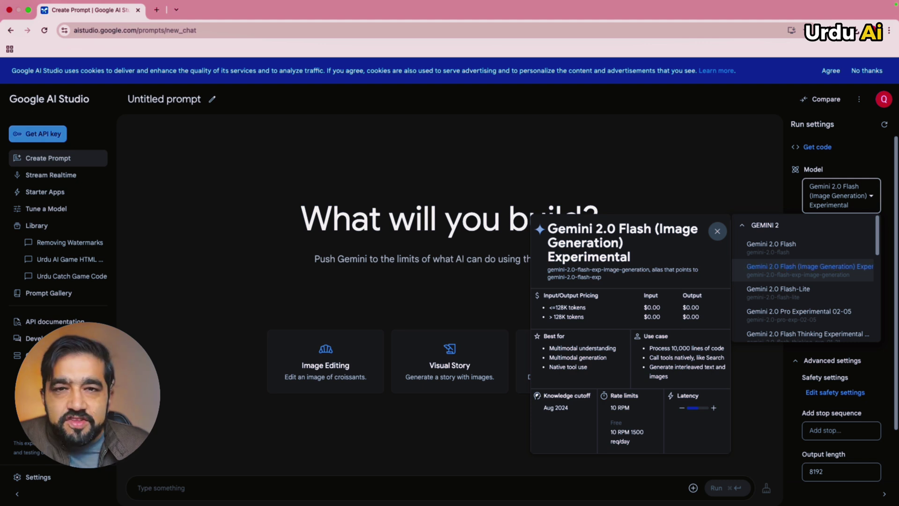
{"action": "key", "text": "Escape"}
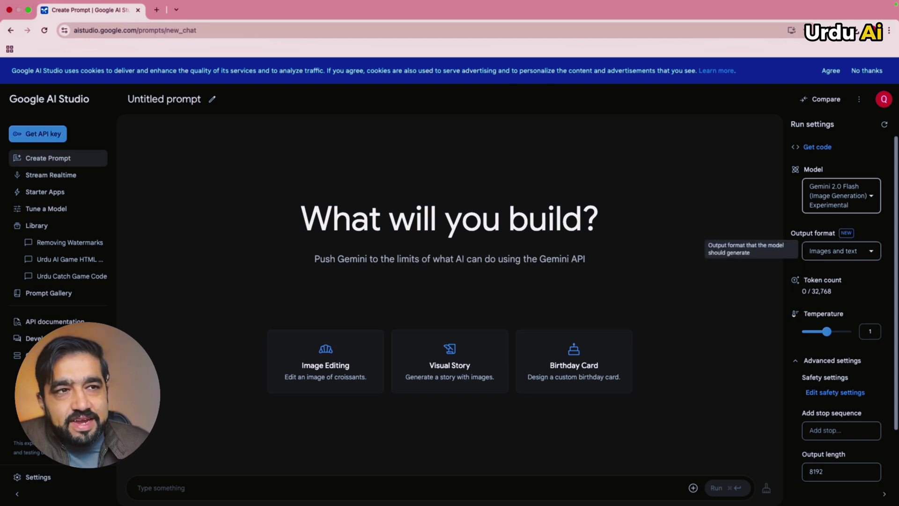
{"action": "left_click", "coordinate": [839, 250]}
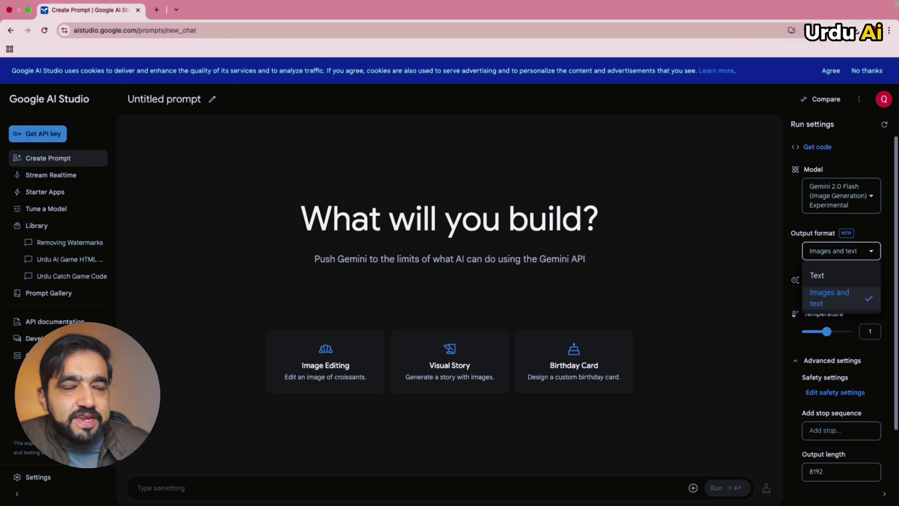
{"action": "key", "text": "Escape"}
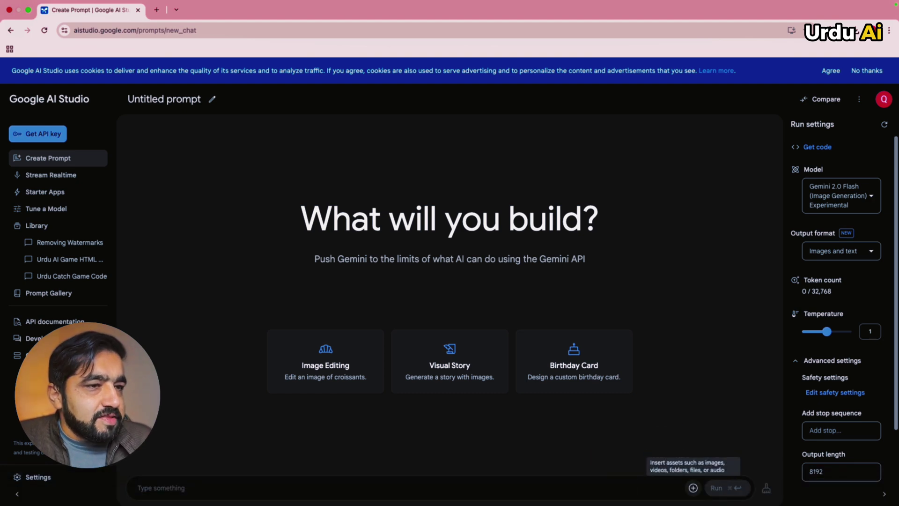
- Upload today's screenshot of the watermarked woman's photo from the Screen Shots folder into the prompt
{"action": "left_click", "coordinate": [693, 487]}
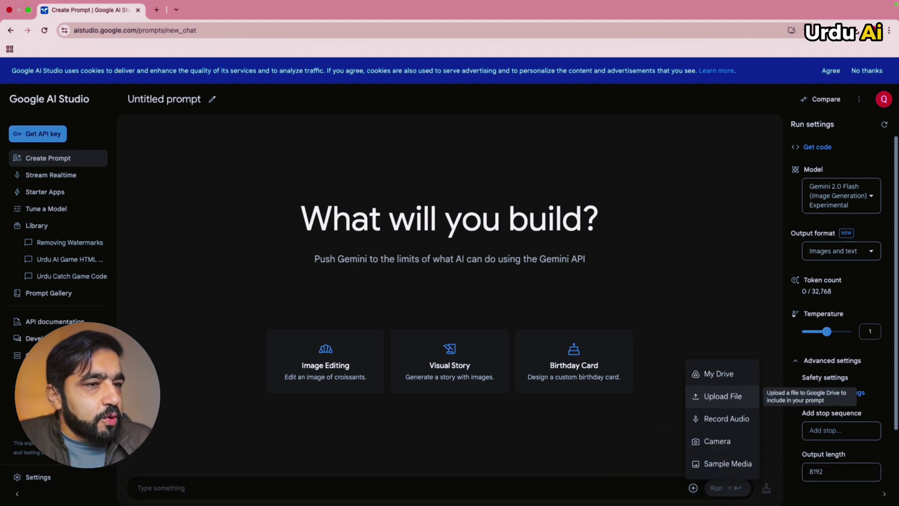
{"action": "left_click", "coordinate": [723, 396]}
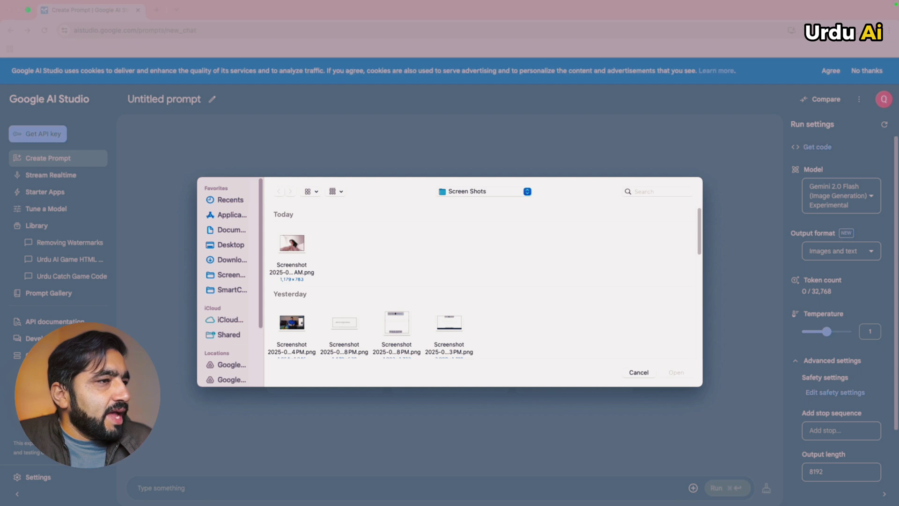
{"action": "left_click", "coordinate": [292, 244]}
{"action": "key", "text": "Return"}
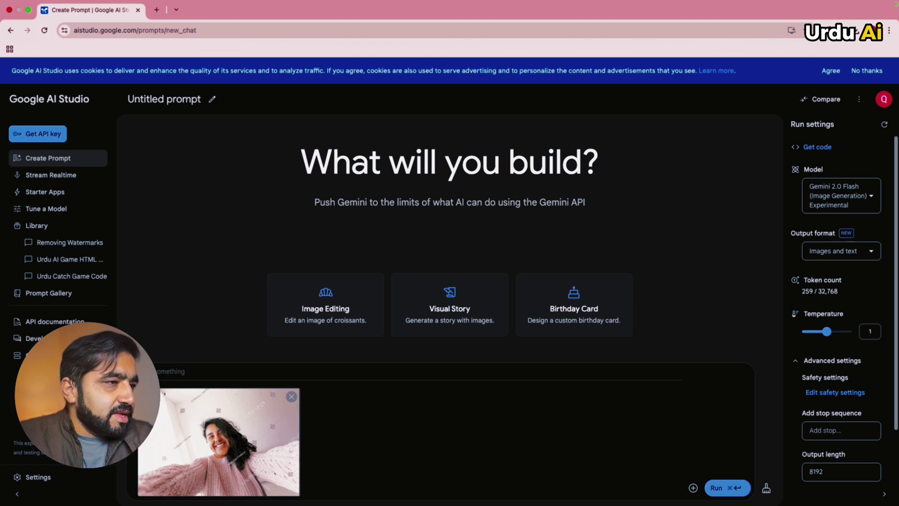
- Run the prompt "Remove water marks of this image." and view the generated image enlarged
{"action": "type", "text": "ree water a"}
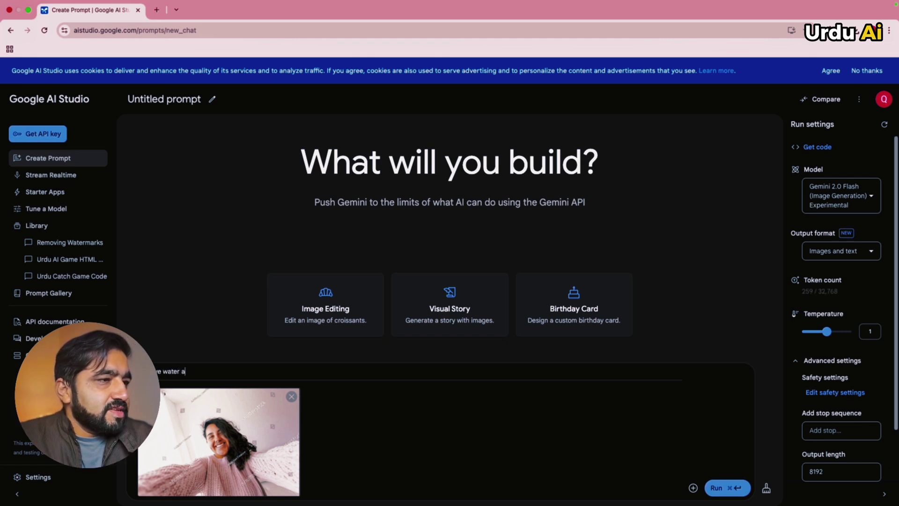
{"action": "key", "text": "BackSpace"}
{"action": "type", "text": "mark"}
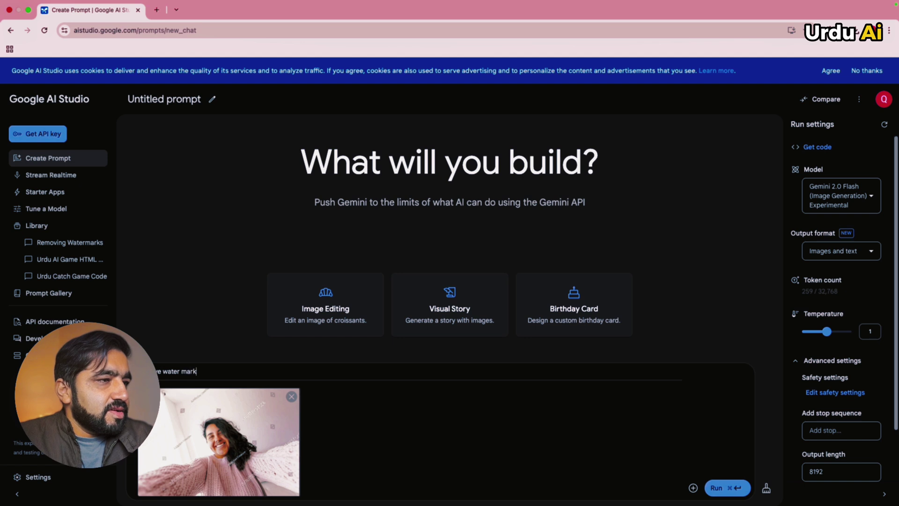
{"action": "type", "text": "s of this image."}
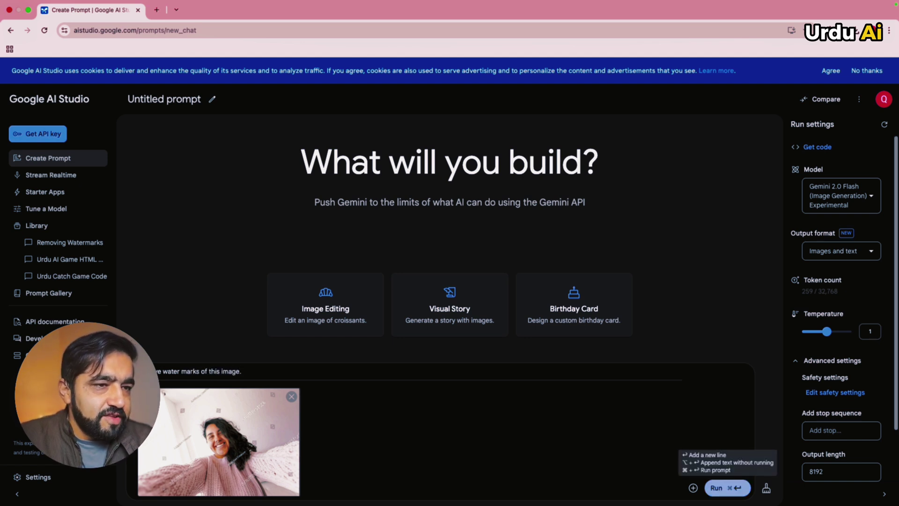
{"action": "left_click", "coordinate": [716, 487]}
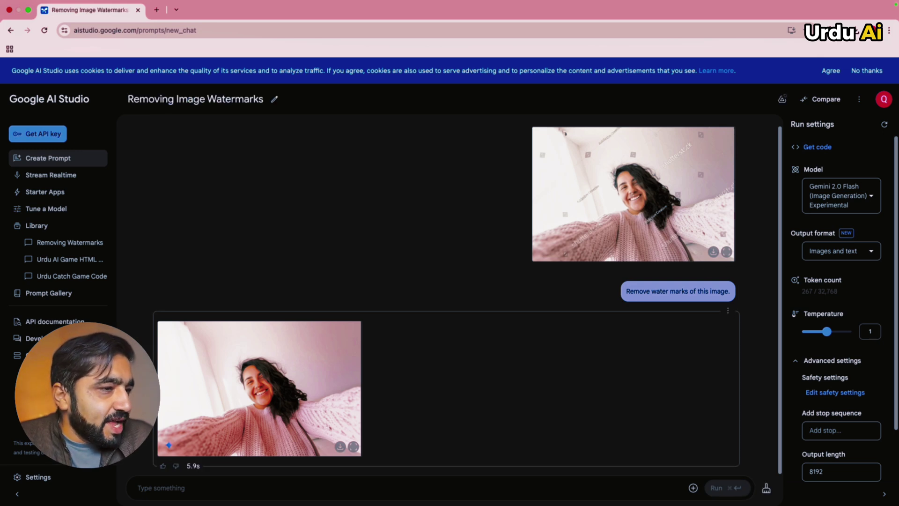
{"action": "left_click", "coordinate": [353, 447]}
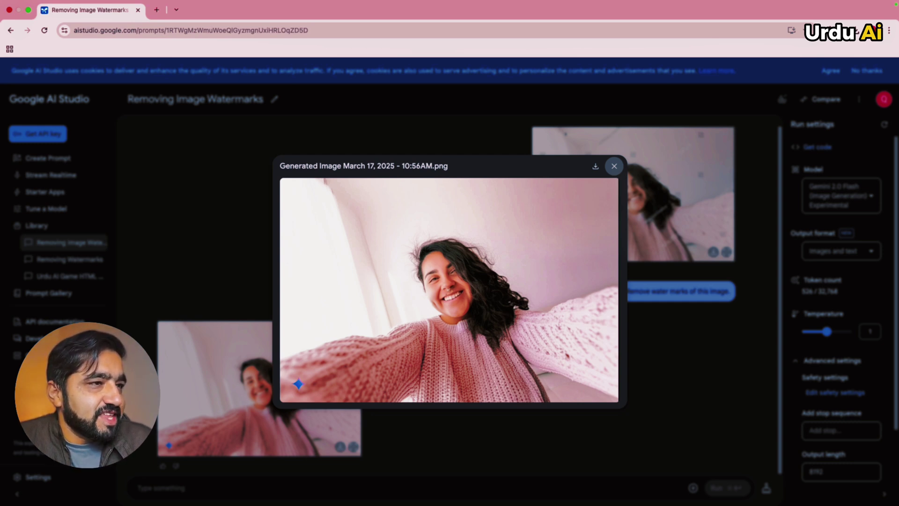
{"action": "left_click", "coordinate": [614, 165]}
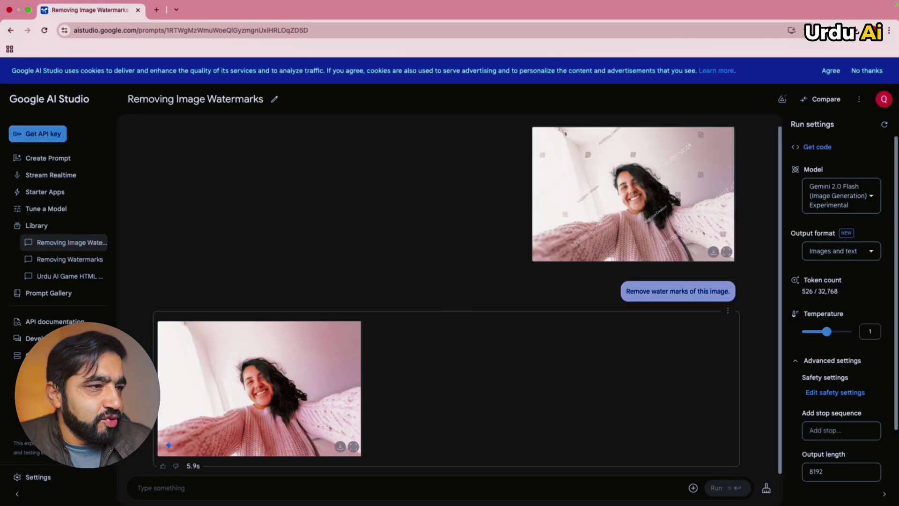
- Upload the bald man's portrait pexels-olly-3831631.jpg from the Downloads folder into the prompt
{"action": "left_click", "coordinate": [694, 488]}
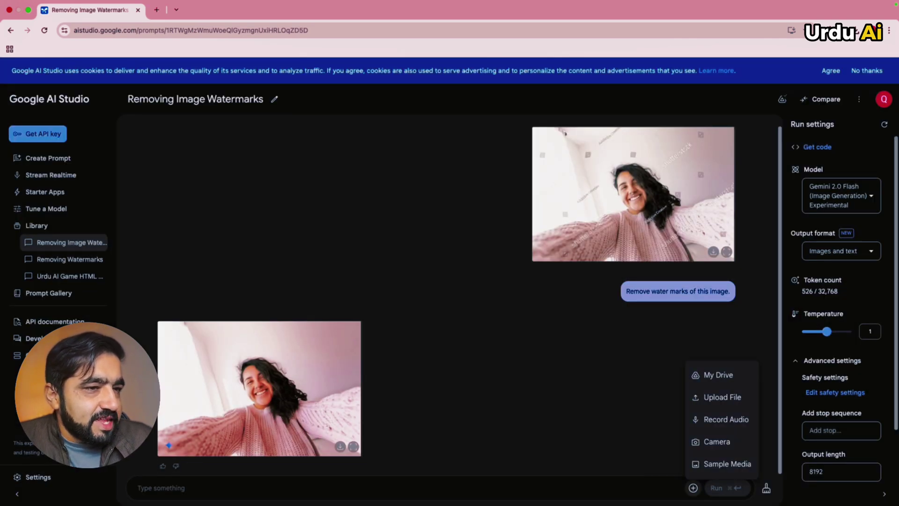
{"action": "left_click", "coordinate": [728, 395]}
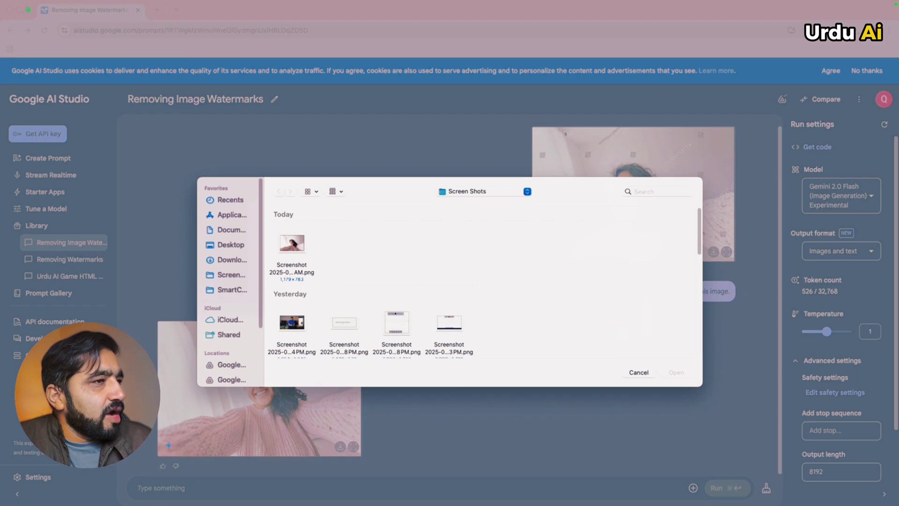
{"action": "left_click", "coordinate": [231, 245]}
{"action": "left_click", "coordinate": [231, 259]}
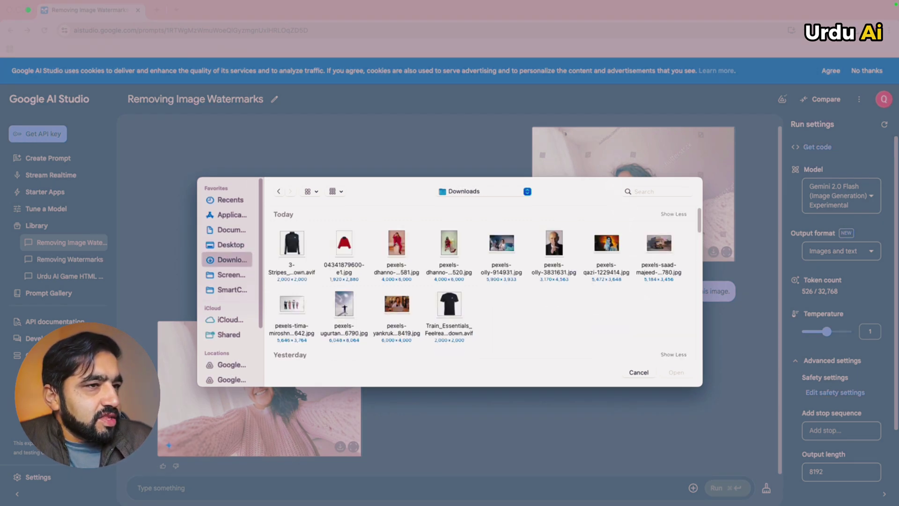
{"action": "left_click", "coordinate": [554, 243]}
{"action": "key", "text": "Return"}
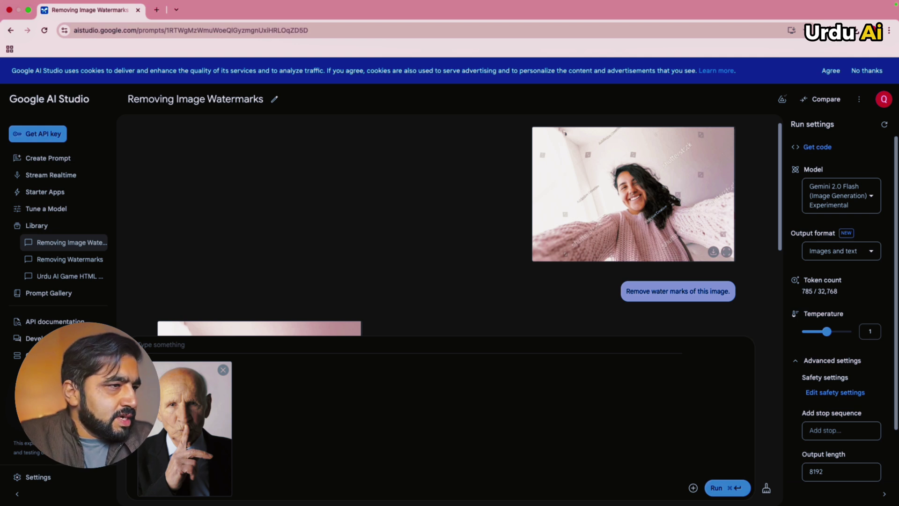
- Run the prompt "get me a nice hair style on this man" and view the generated portrait enlarged
{"action": "type", "text": "A"}
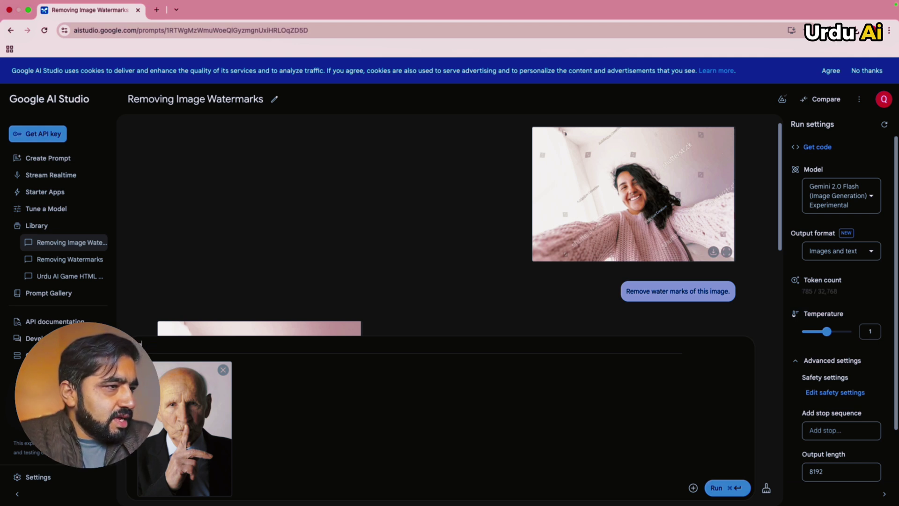
{"action": "type", "text": "et me a nice "}
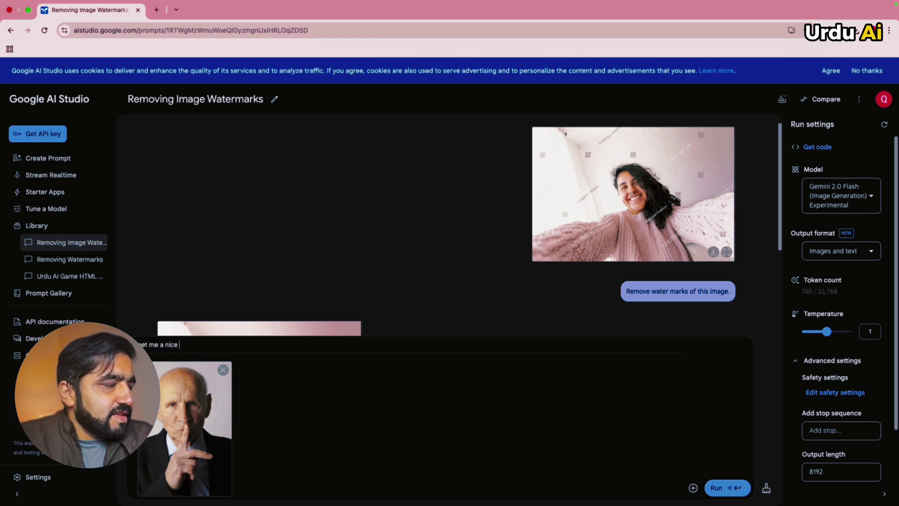
{"action": "type", "text": "image"}
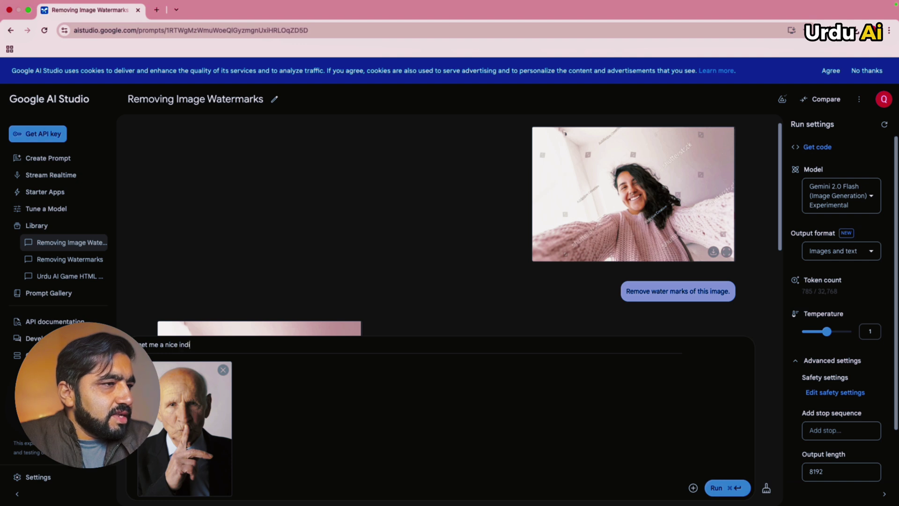
{"action": "key", "text": "BackSpace"}
{"action": "key", "text": "BackSpace"}
{"action": "key", "text": "BackSpace"}
{"action": "key", "text": "BackSpace"}
{"action": "type", "text": "n"}
{"action": "key", "text": "BackSpace"}
{"action": "key", "text": "BackSpace"}
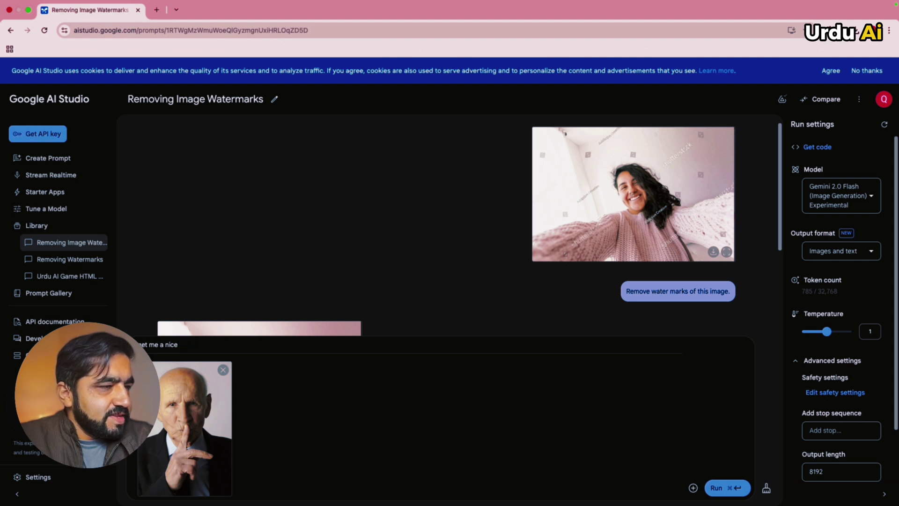
{"action": "type", "text": "hair"}
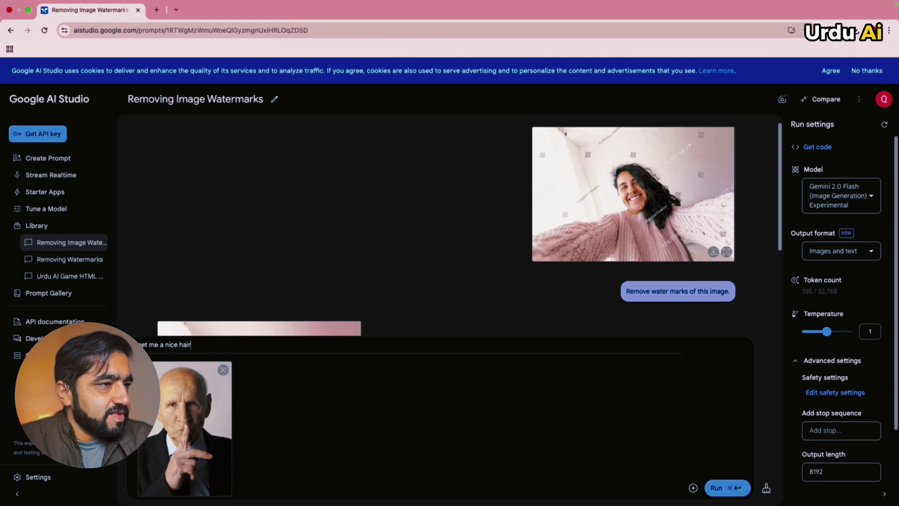
{"action": "type", "text": " style on this m"}
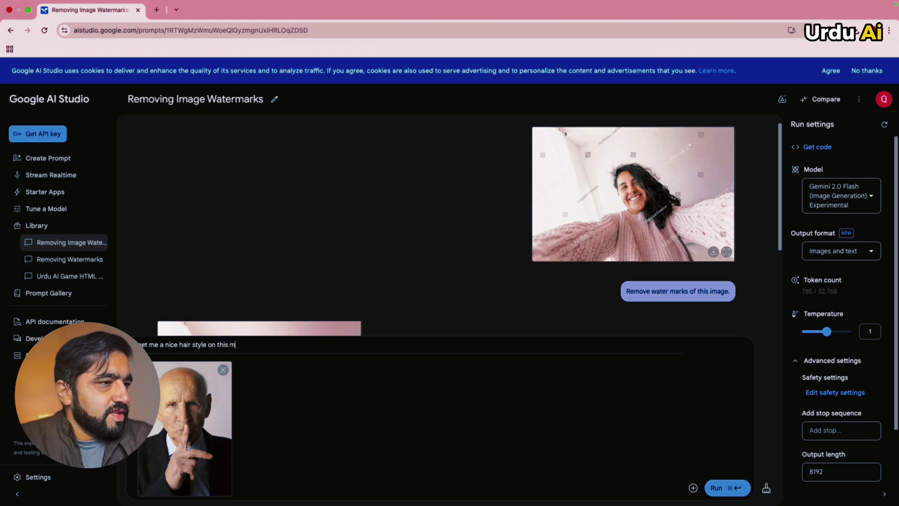
{"action": "type", "text": "an"}
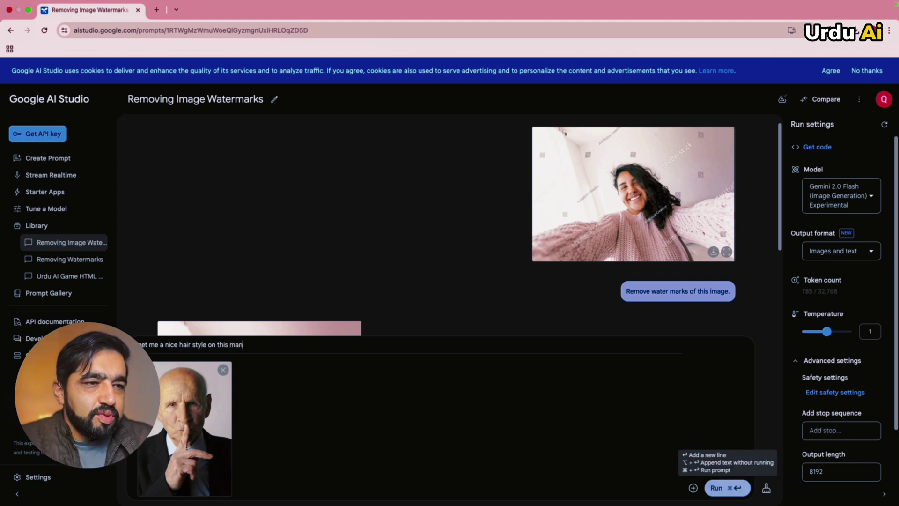
{"action": "left_click", "coordinate": [717, 488]}
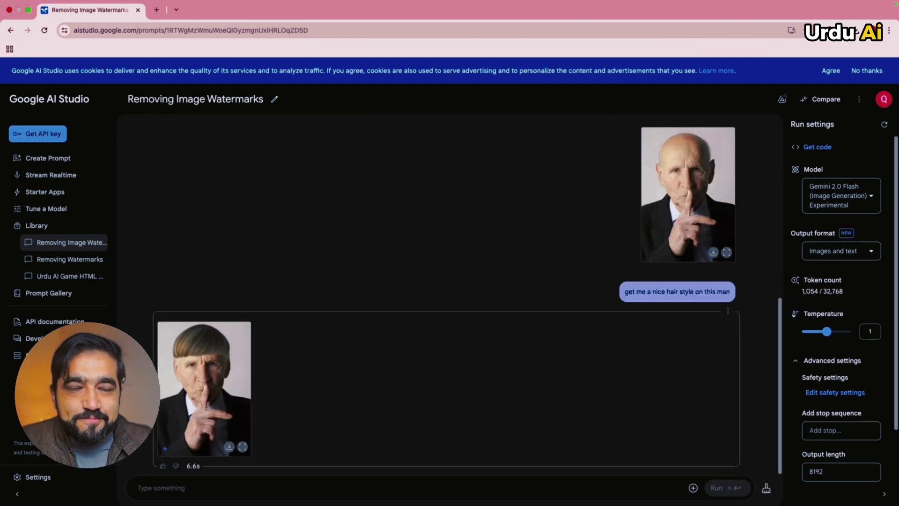
{"action": "left_click", "coordinate": [242, 446]}
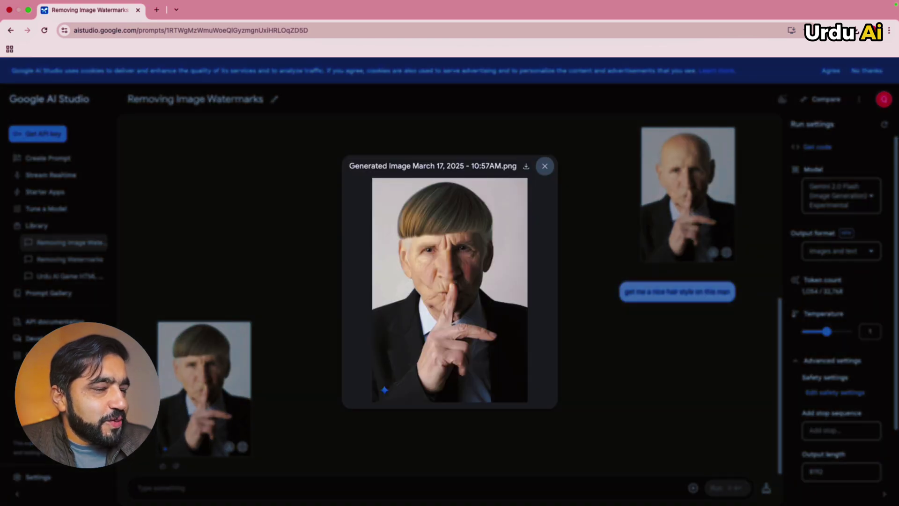
{"action": "left_click", "coordinate": [545, 165]}
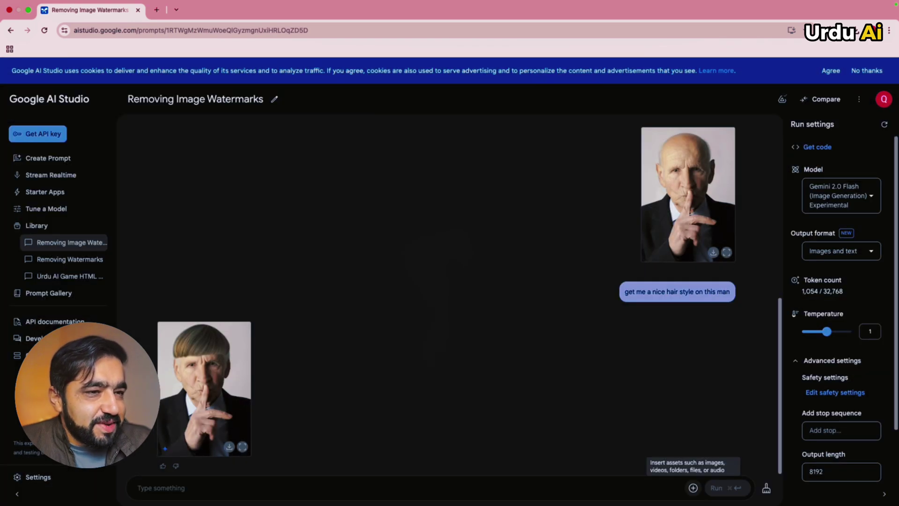
- Upload the photo of the decorated bus from the Downloads folder into the prompt
{"action": "left_click", "coordinate": [693, 487]}
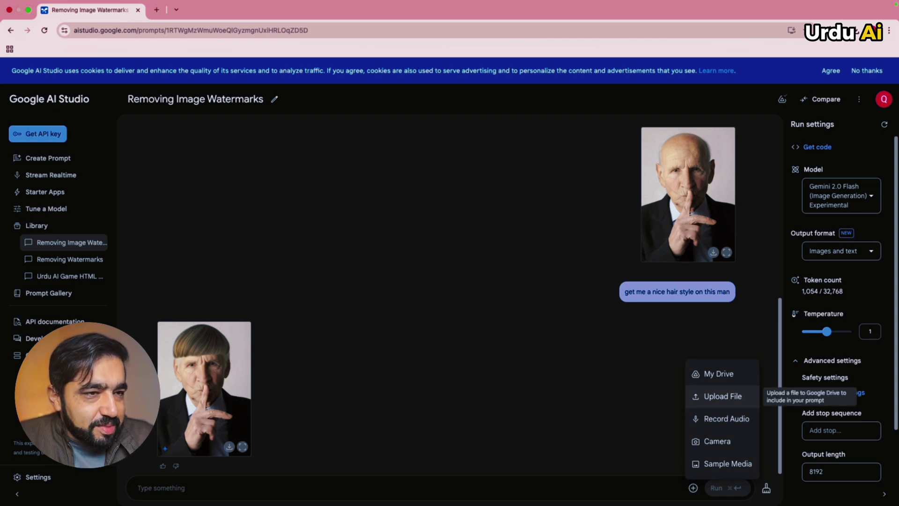
{"action": "left_click", "coordinate": [722, 396]}
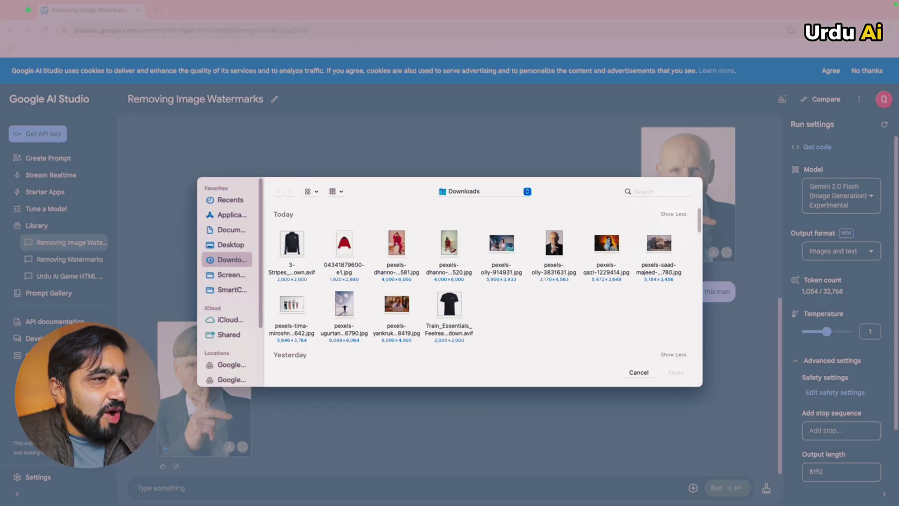
{"action": "left_click", "coordinate": [659, 243]}
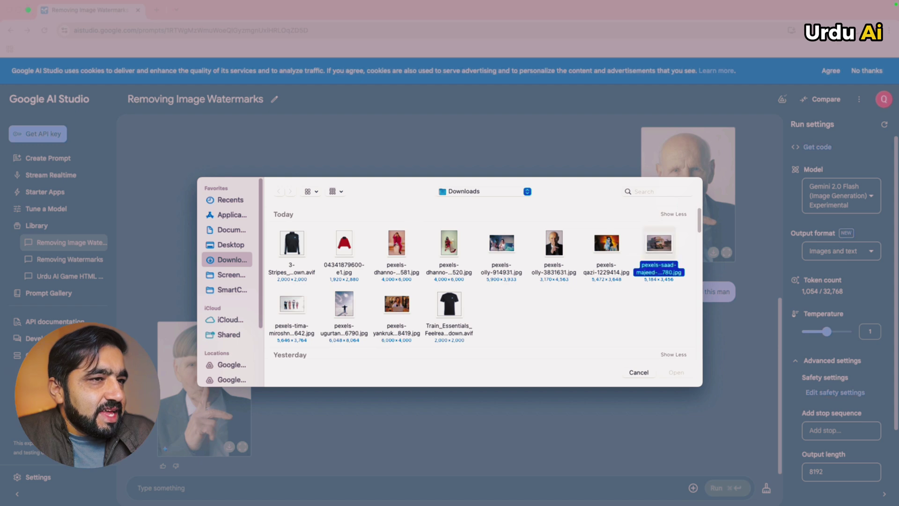
{"action": "key", "text": "Return"}
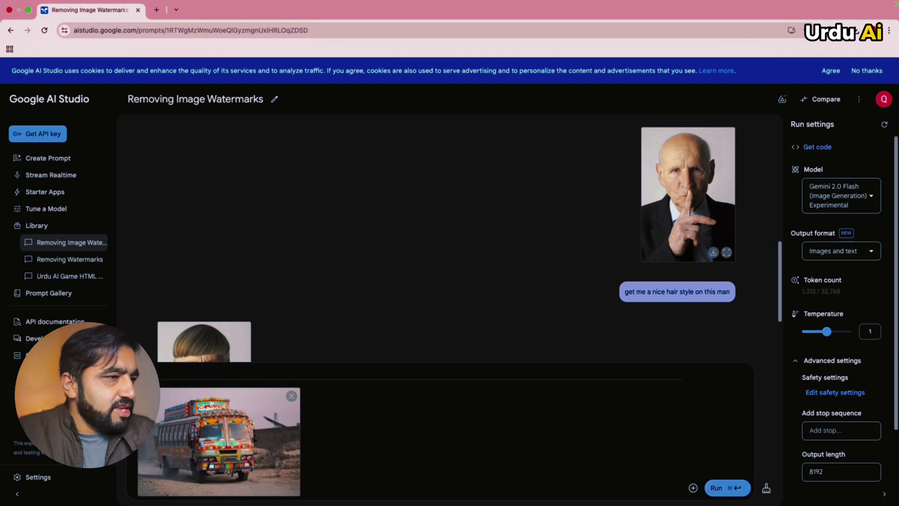
- Run the prompt "can you create a highway for this bus, I don't like the dust." and view the generated image enlarged
{"action": "type", "text": "u create"}
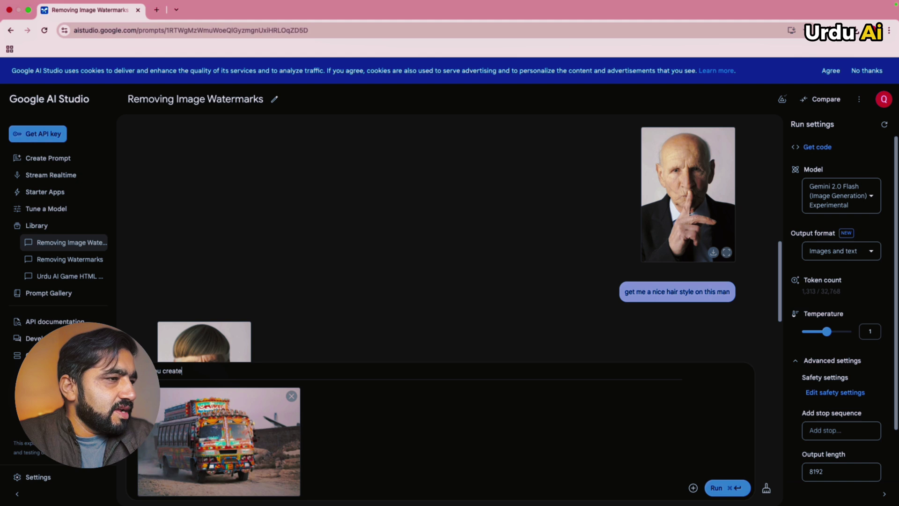
{"action": "type", "text": " a highway"}
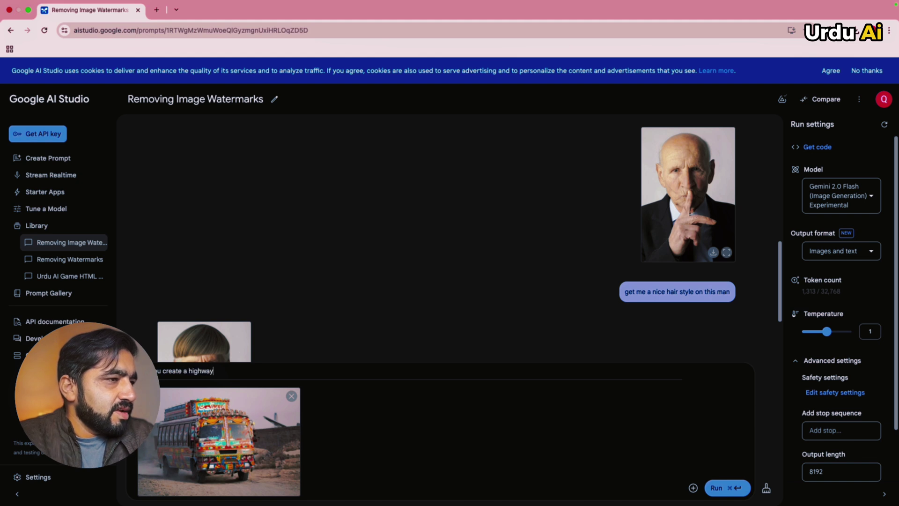
{"action": "type", "text": " for this bus,"}
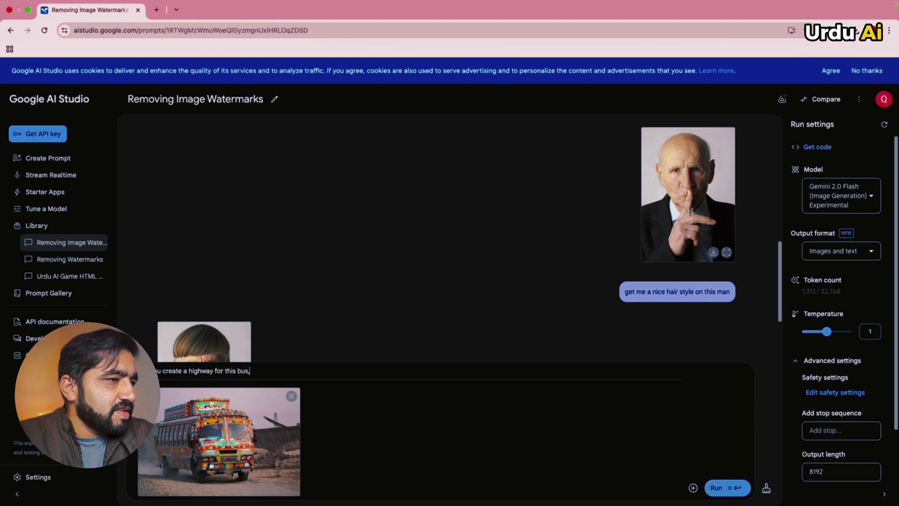
{"action": "type", "text": " I don't"}
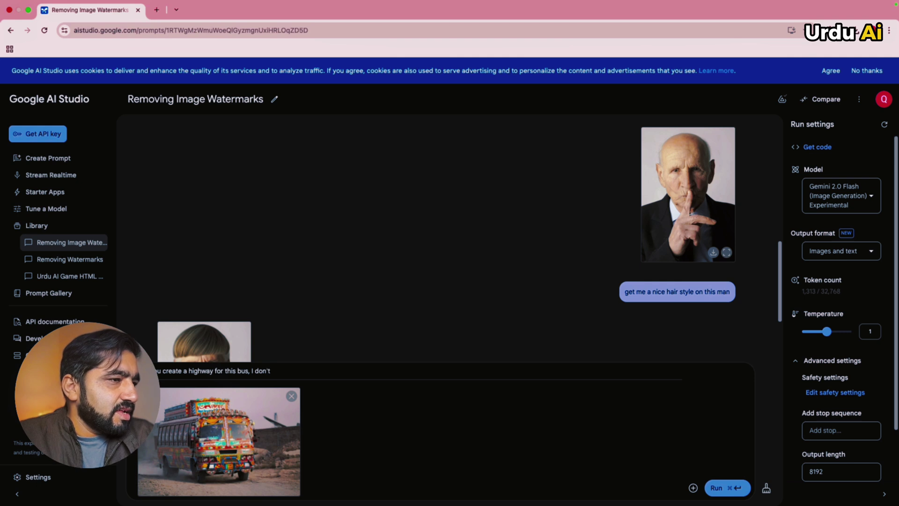
{"action": "type", "text": " like the dust."}
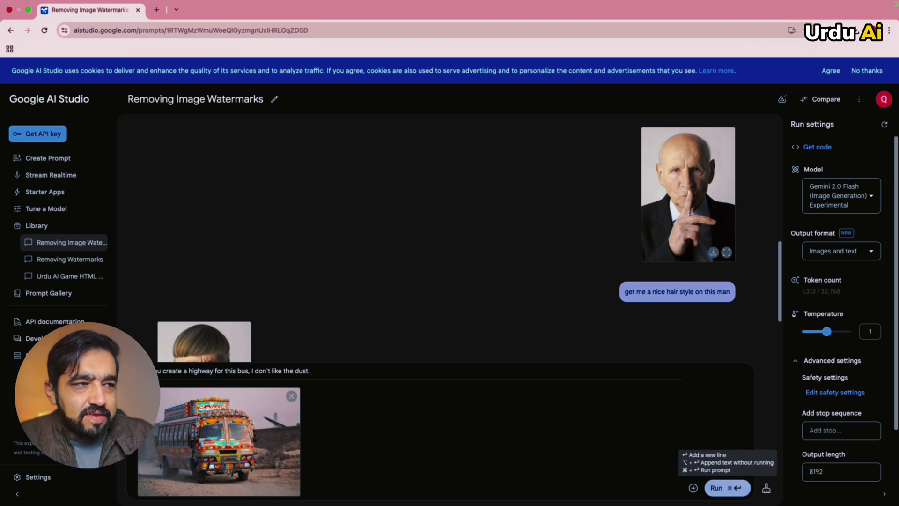
{"action": "left_click", "coordinate": [721, 488]}
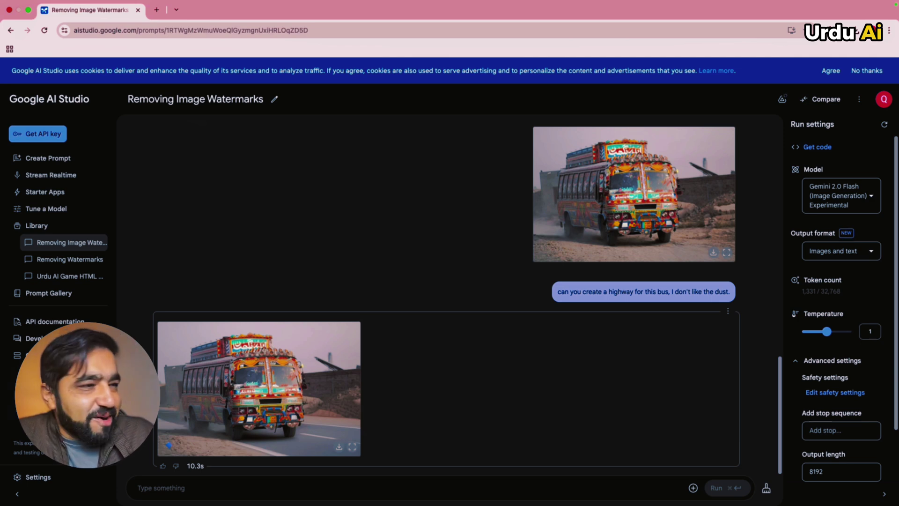
{"action": "left_click", "coordinate": [353, 446]}
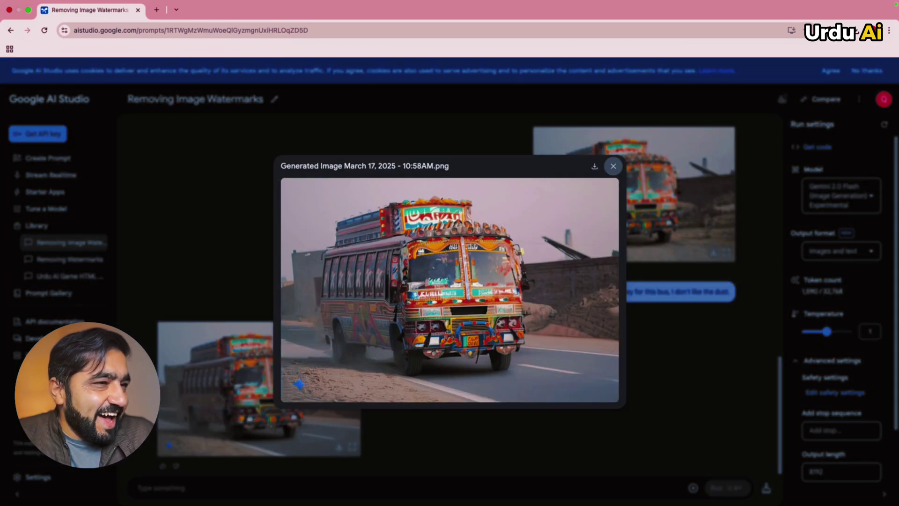
{"action": "left_click", "coordinate": [613, 165]}
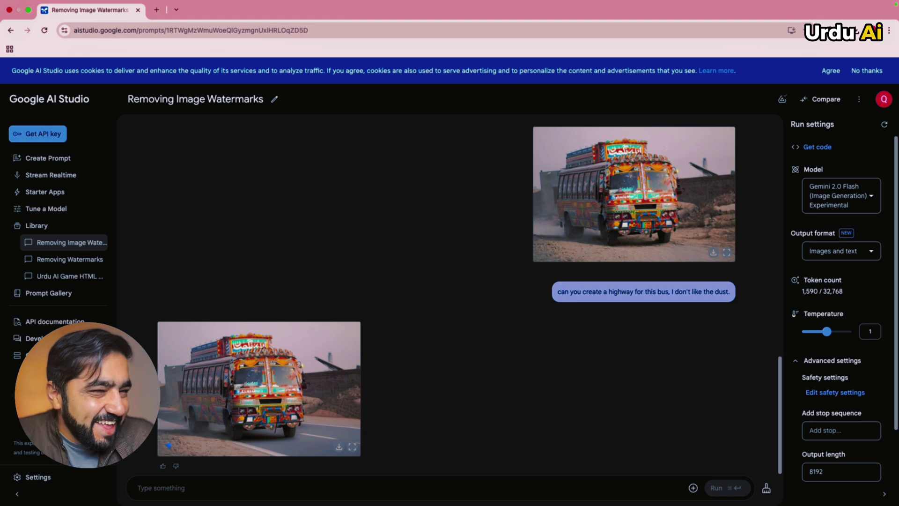
- Upload the photo of the person standing with outstretched arms on snow from the Downloads folder into the prompt
{"action": "left_click", "coordinate": [693, 488]}
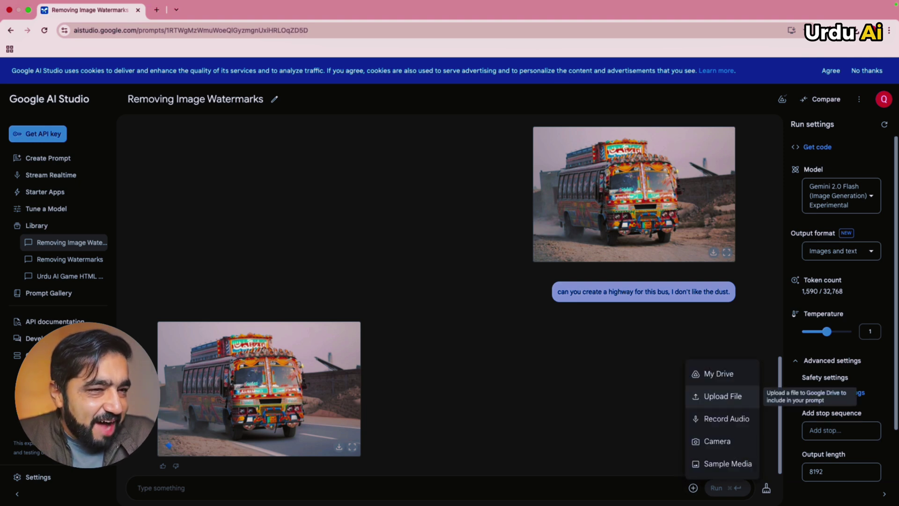
{"action": "left_click", "coordinate": [724, 397]}
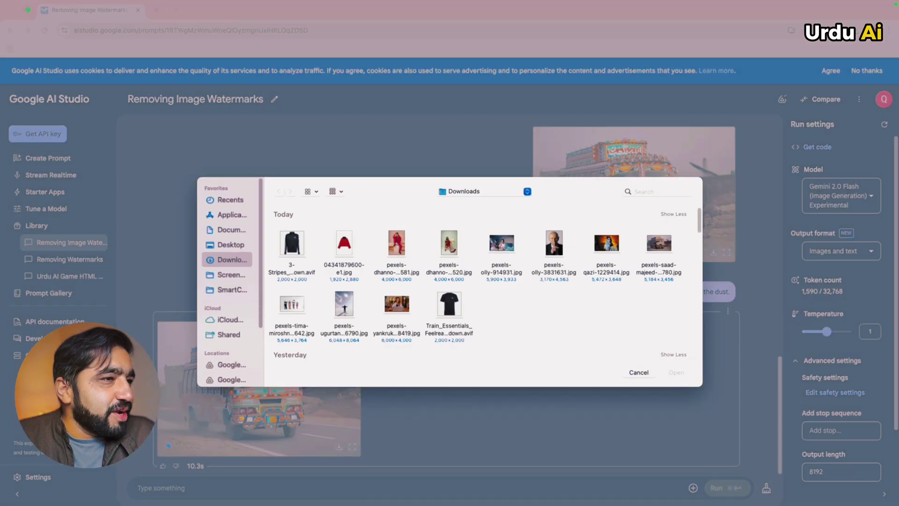
{"action": "left_click", "coordinate": [345, 304]}
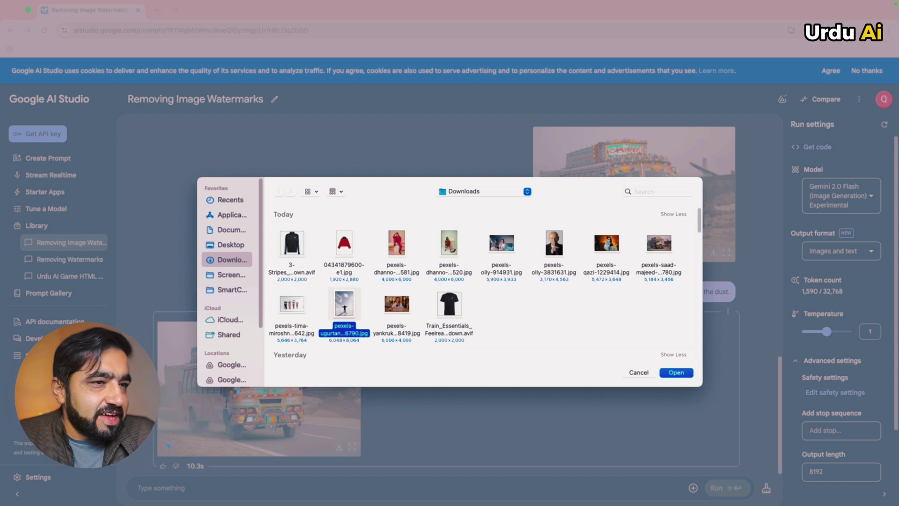
{"action": "left_click", "coordinate": [676, 373]}
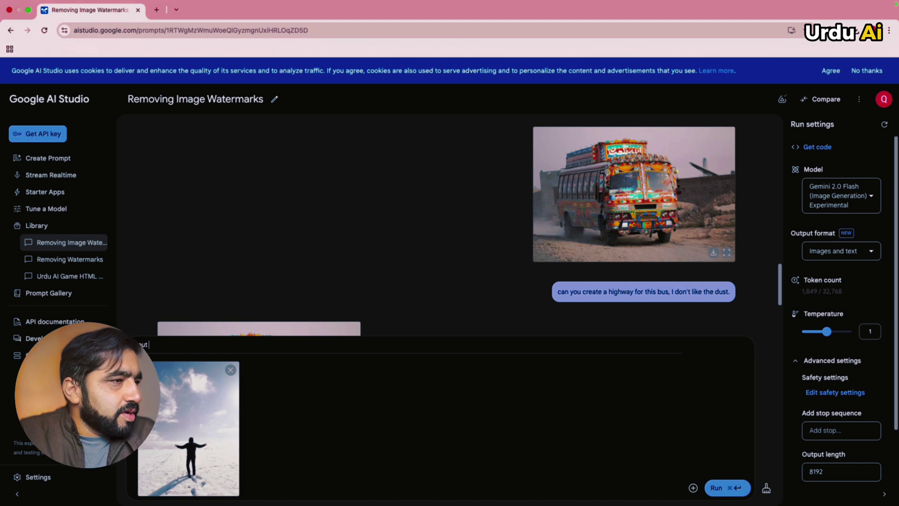
- Run the prompt "put a background text: Urdu Ai" on the snow photo
{"action": "type", "text": "ackground"}
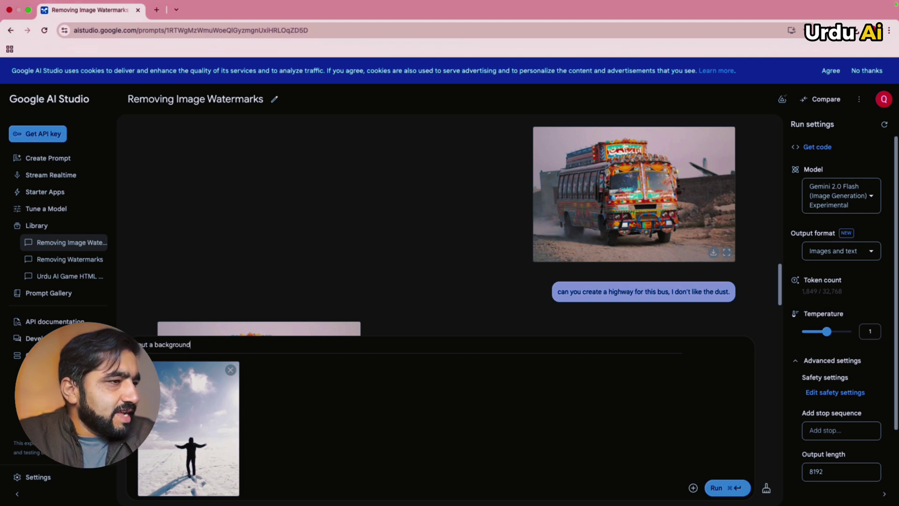
{"action": "type", "text": " text:"}
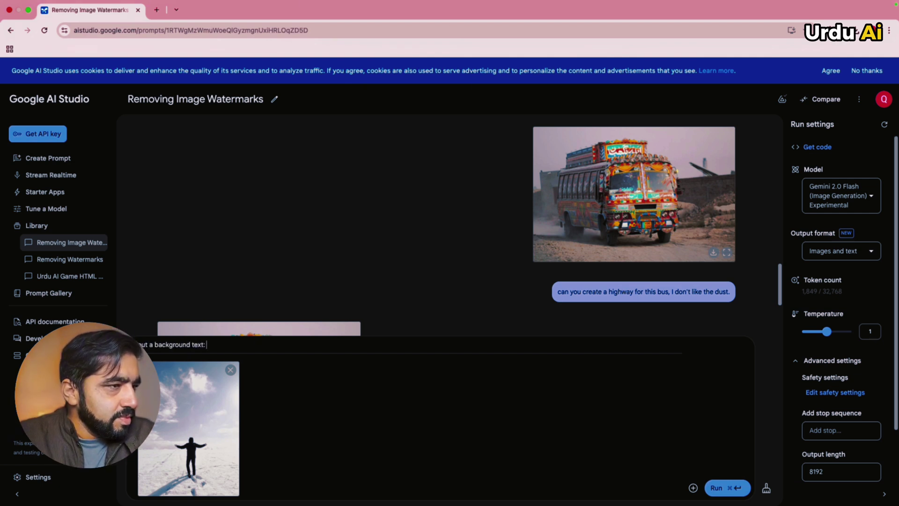
{"action": "type", "text": " Urdu Ai"}
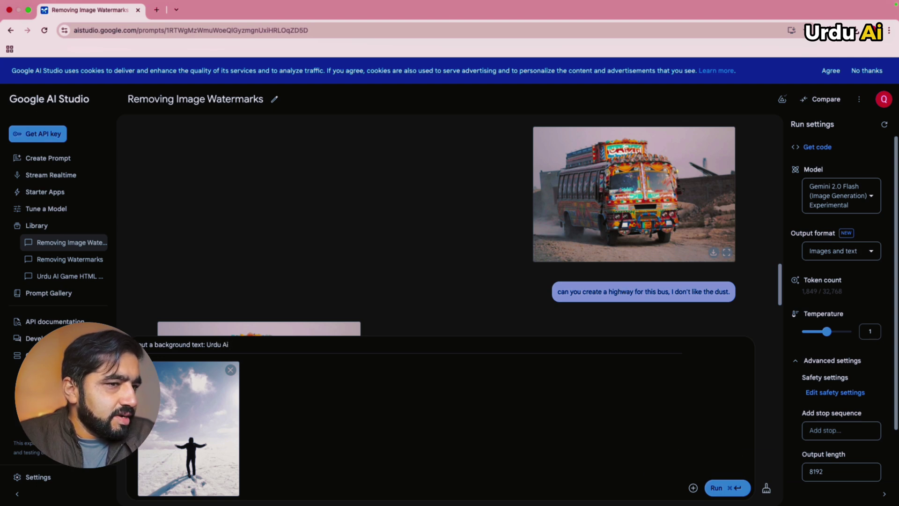
{"action": "left_click", "coordinate": [717, 488]}
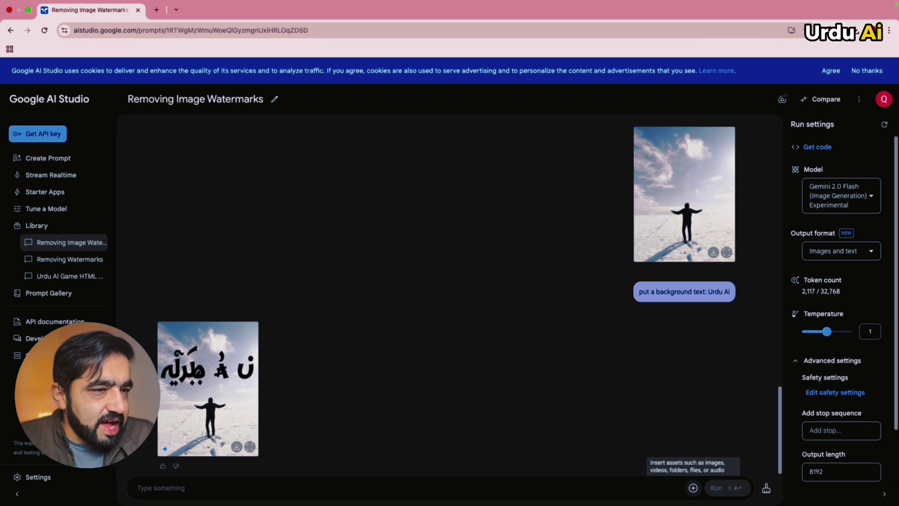
- Try to upload the 3-Stripes AVIF image of the black long-sleeved top from the Downloads folder
{"action": "left_click", "coordinate": [693, 488]}
{"action": "left_click", "coordinate": [723, 396]}
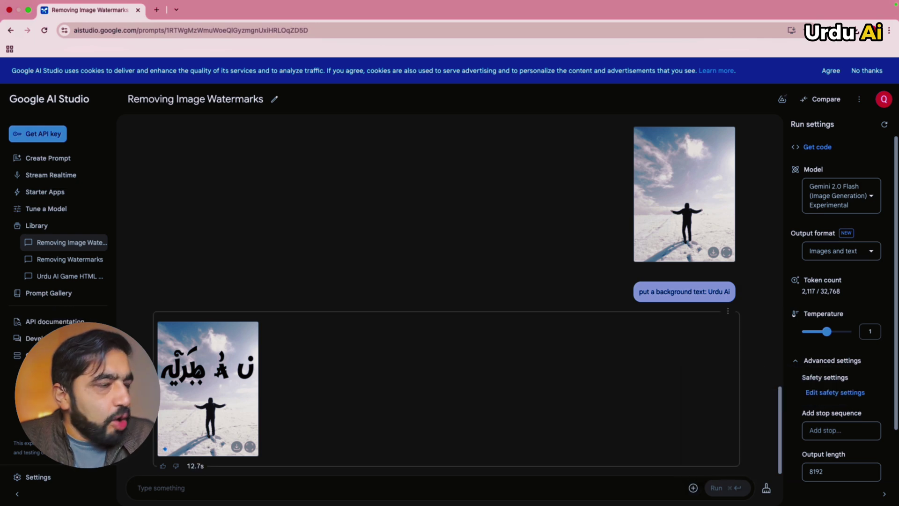
{"action": "left_click", "coordinate": [397, 305]}
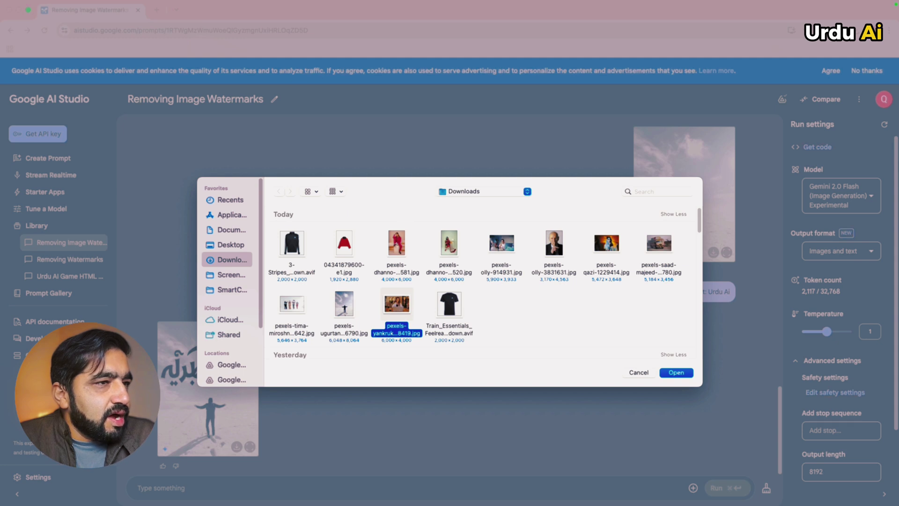
{"action": "left_click", "coordinate": [502, 244]}
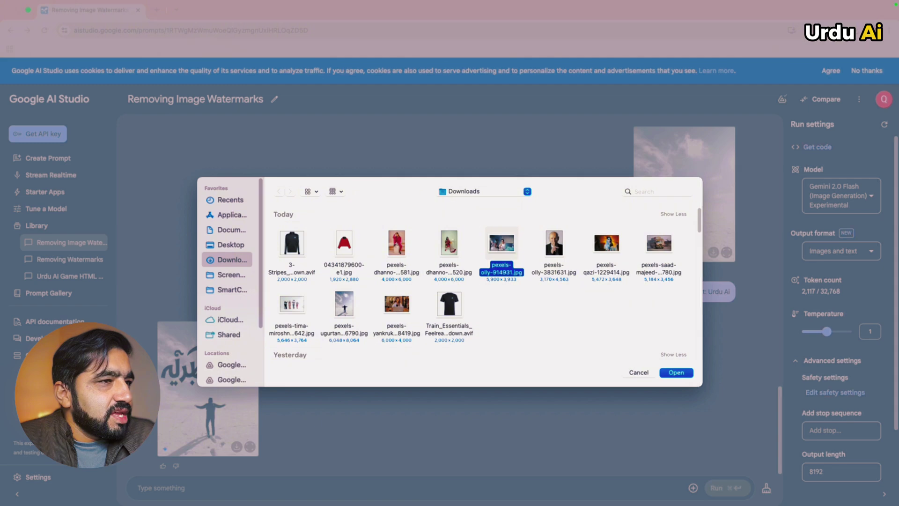
{"action": "left_click", "coordinate": [396, 243]}
{"action": "left_click", "coordinate": [292, 244]}
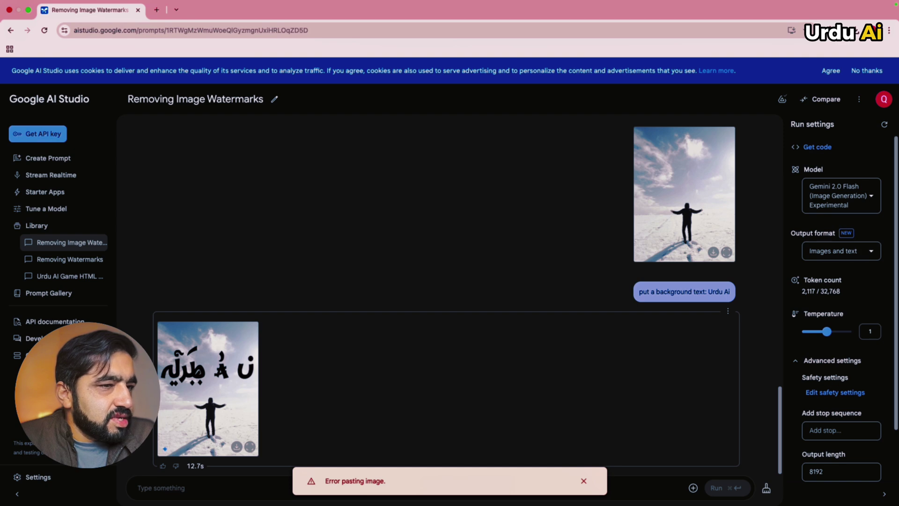
- Upload pexels-olly-914931.jpg, the photo of the woman with a phone and laptop, from the Downloads folder into the prompt
{"action": "left_click", "coordinate": [693, 487]}
{"action": "left_click", "coordinate": [718, 396]}
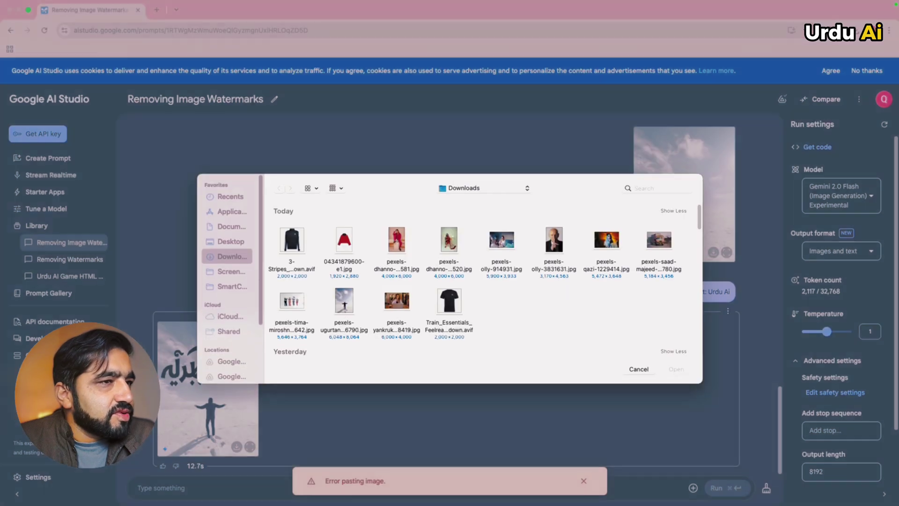
{"action": "left_click", "coordinate": [502, 243]}
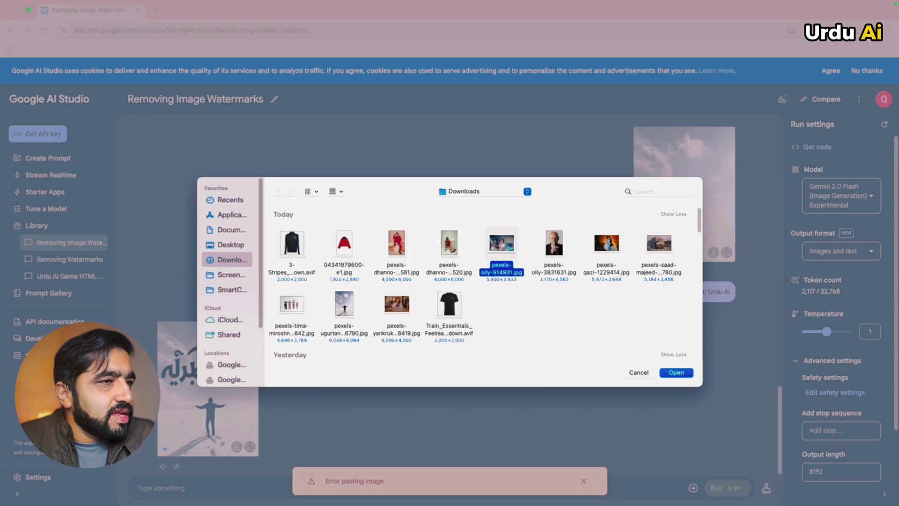
{"action": "key", "text": "Return"}
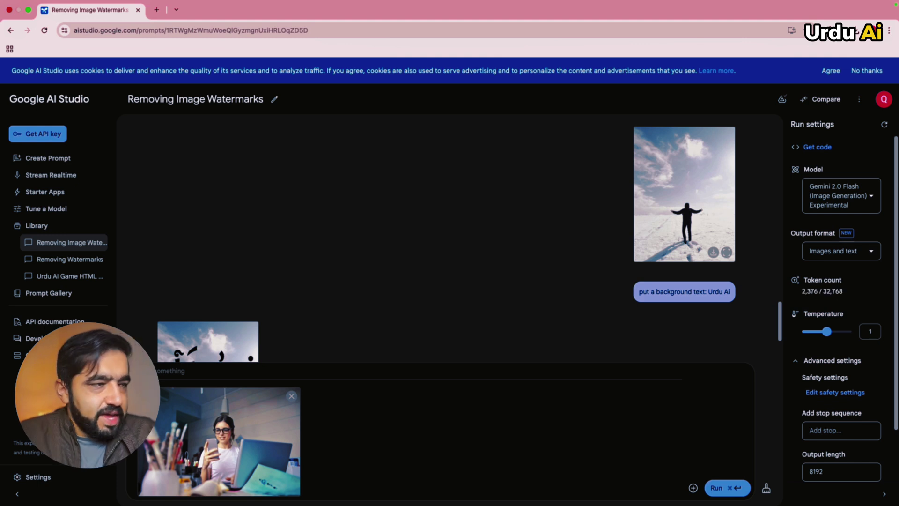
- Run the prompt "change mobile color to yellow" on the photo of the woman holding a phone
{"action": "type", "text": "re mo"}
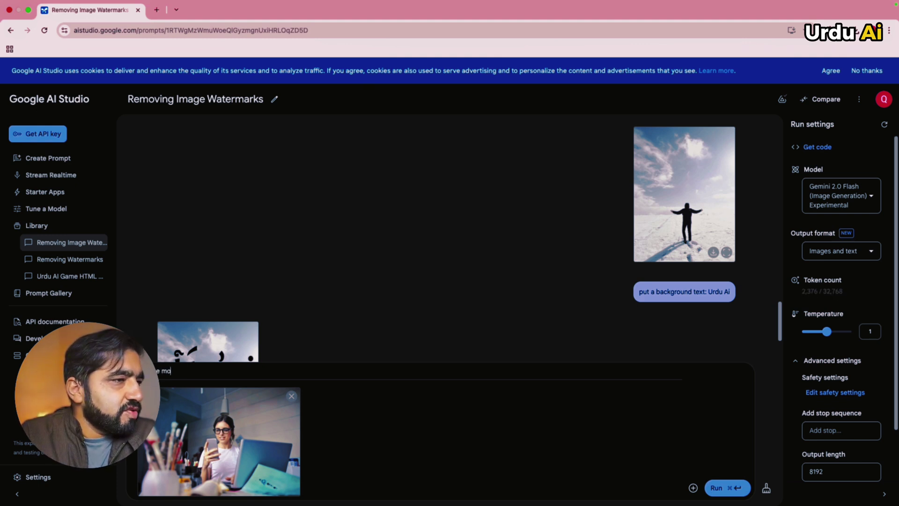
{"action": "type", "text": "bile color to "}
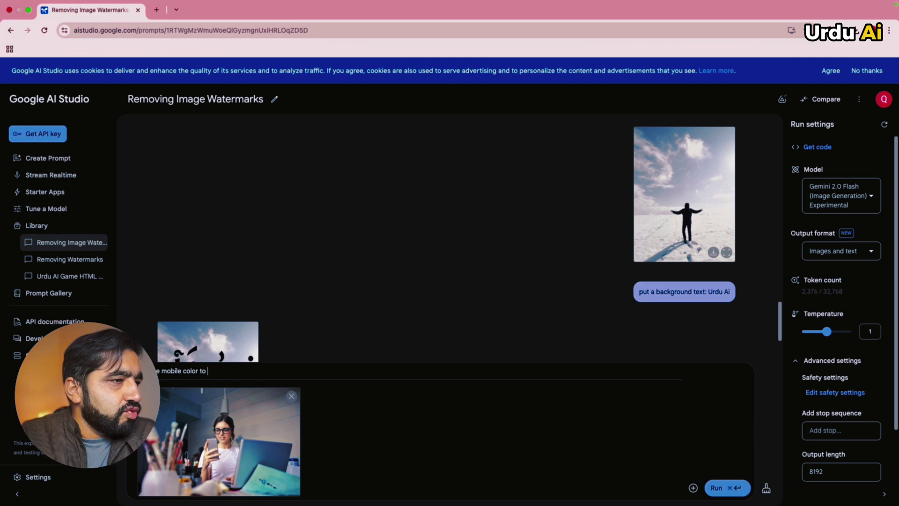
{"action": "type", "text": "yellow"}
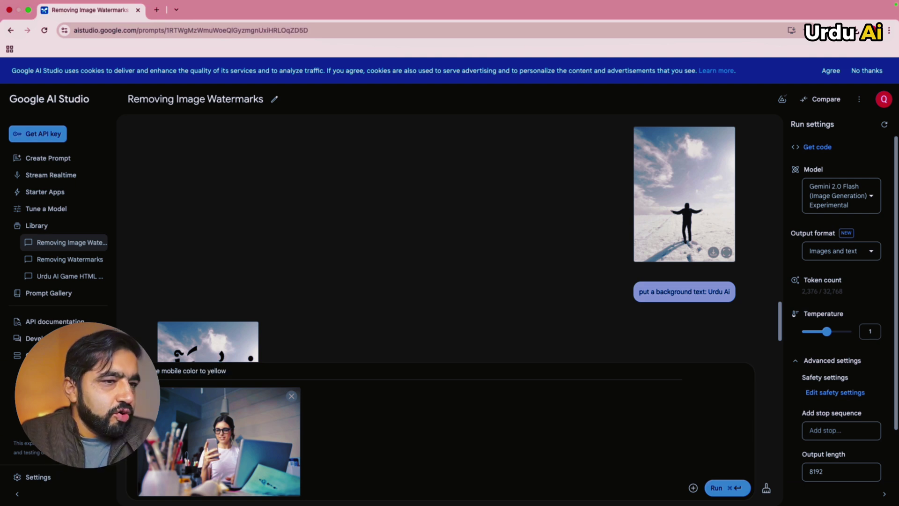
{"action": "left_click", "coordinate": [716, 488]}
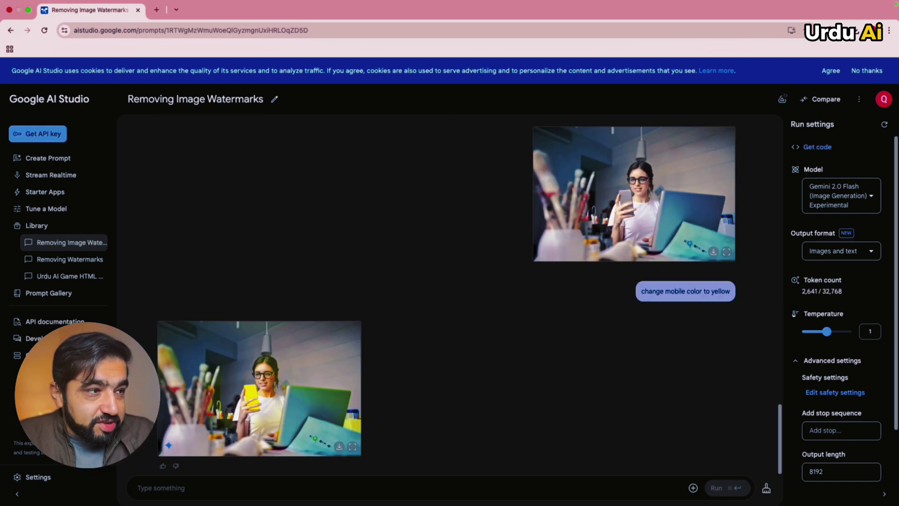
- Upload pexels-qazi-1229414.jpg, the photo of the woman in a blue and yellow veil, from the Downloads folder into the prompt
{"action": "left_click", "coordinate": [693, 488]}
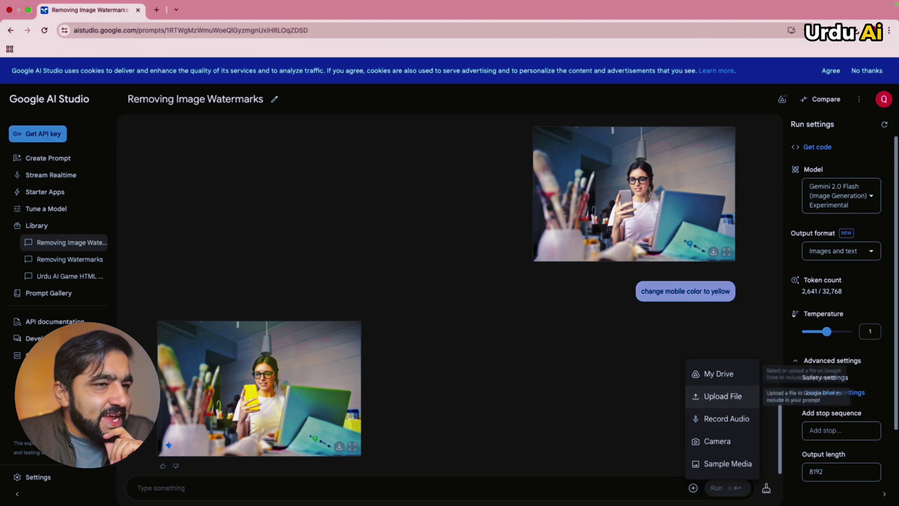
{"action": "left_click", "coordinate": [722, 396]}
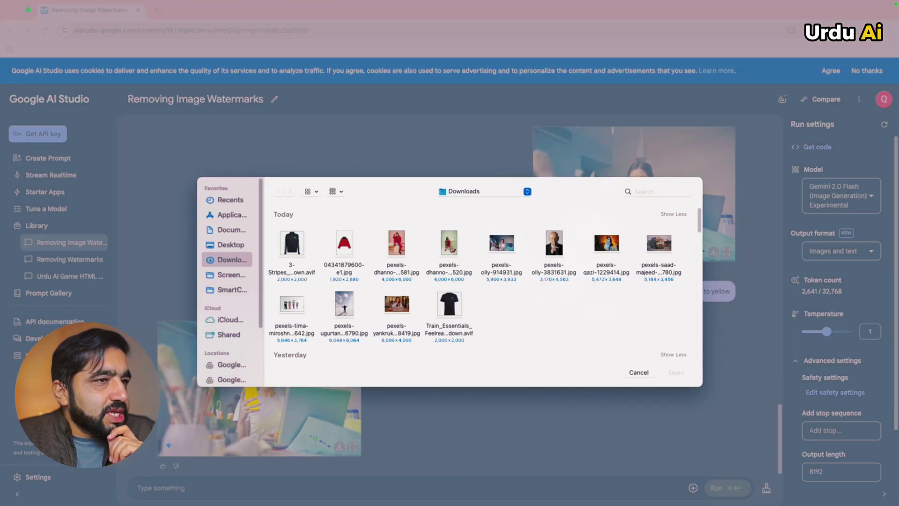
{"action": "left_click", "coordinate": [606, 243]}
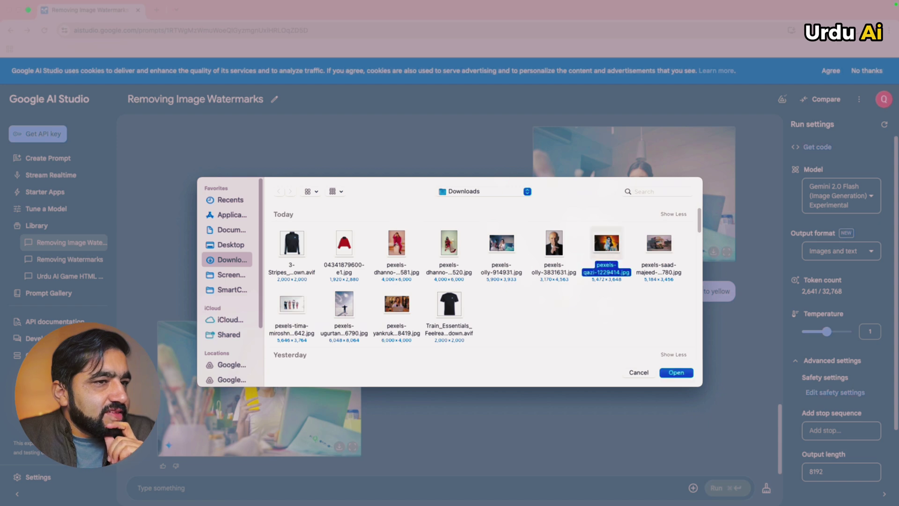
{"action": "key", "text": "Return"}
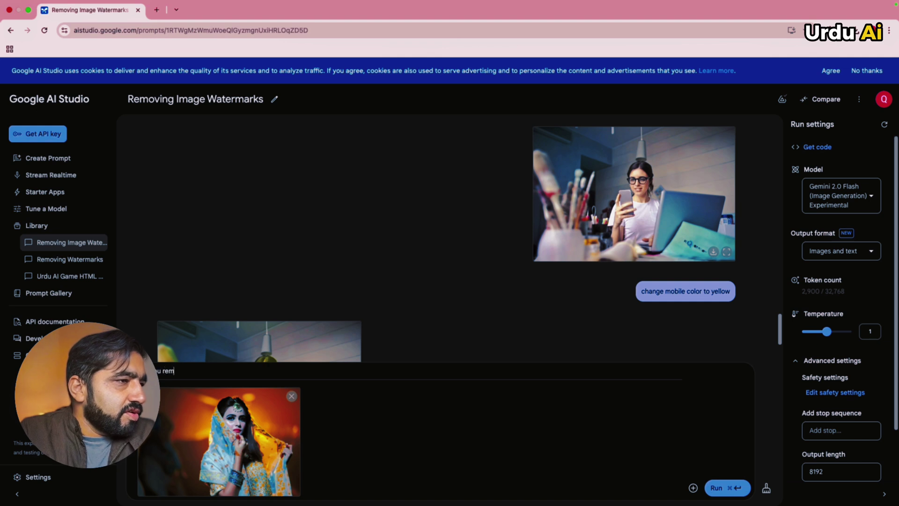
- Run the prompt "can you remove people from background" on the photo of the veiled woman
{"action": "type", "text": "ve people f"}
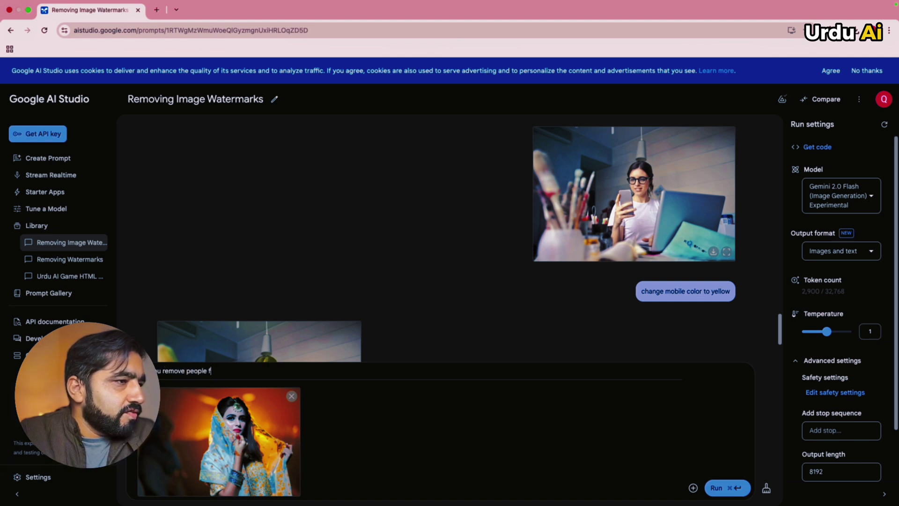
{"action": "type", "text": "rom bac"}
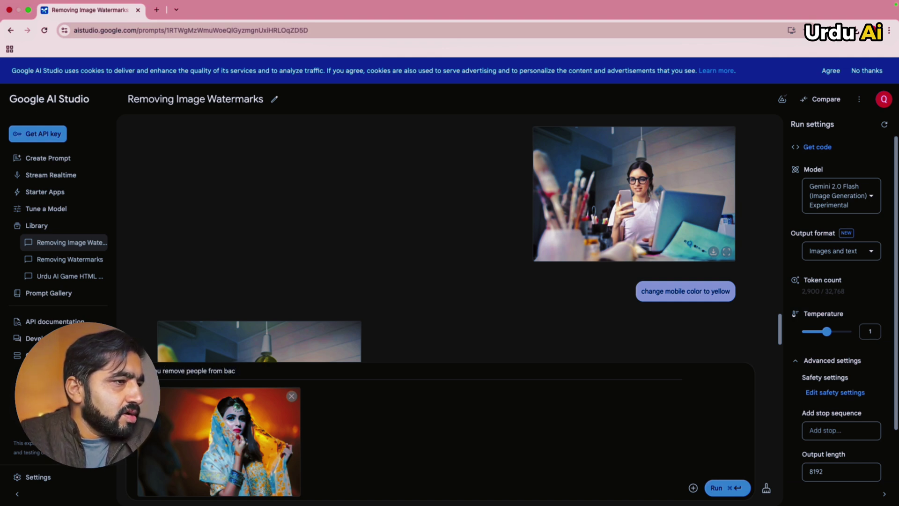
{"action": "type", "text": "kgt"}
{"action": "key", "text": "BackSpace"}
{"action": "type", "text": "round"}
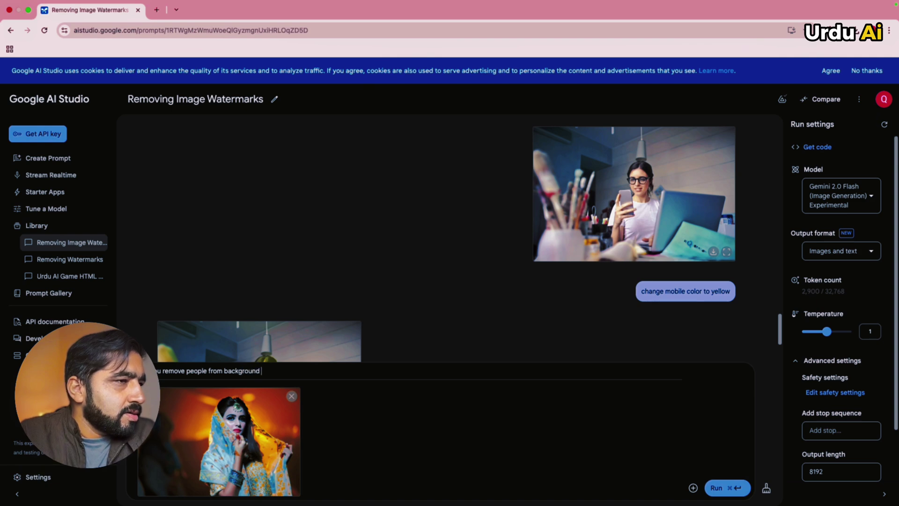
{"action": "left_click", "coordinate": [721, 487]}
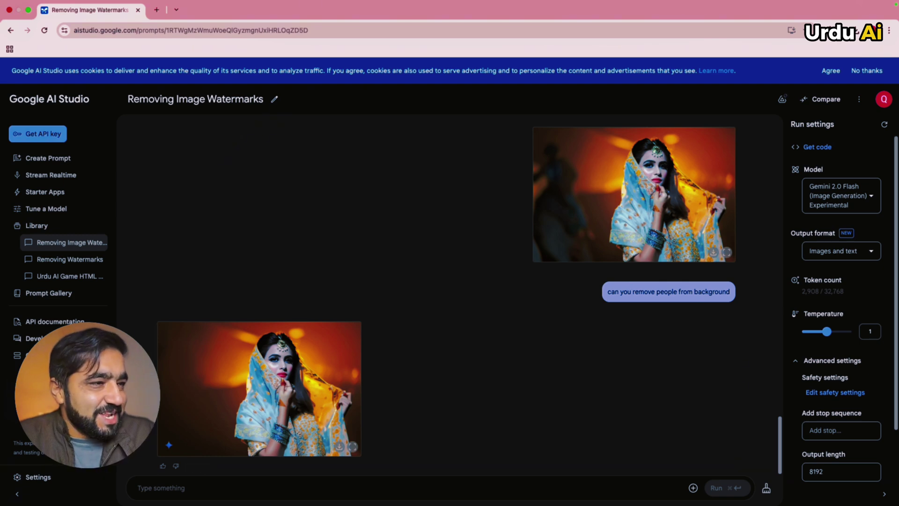
- Upload the pexels-dhanno photo ending in 581.jpg, the woman in red sportswear with a football, from the Downloads folder into the prompt
{"action": "left_click", "coordinate": [693, 488]}
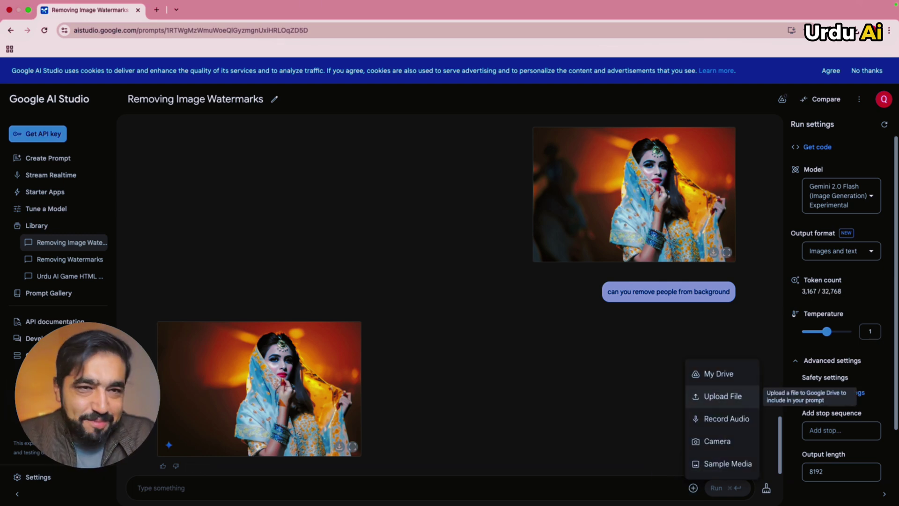
{"action": "left_click", "coordinate": [713, 394]}
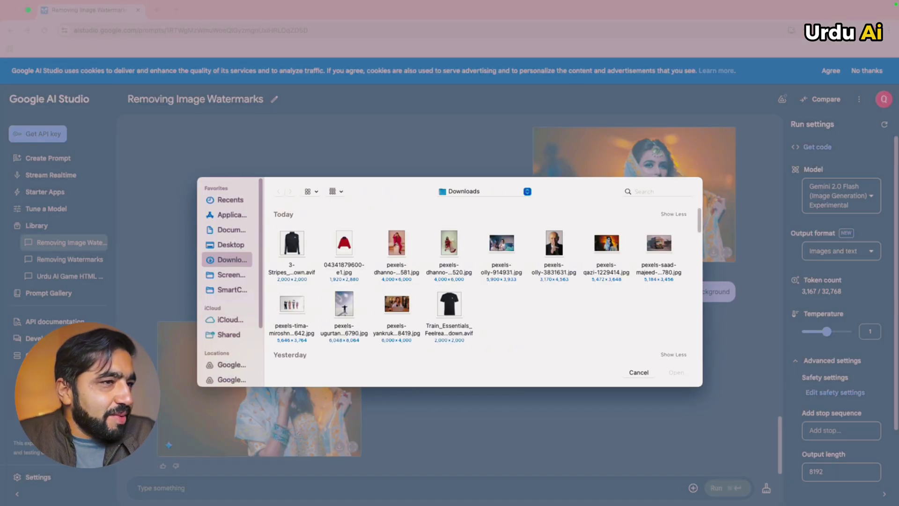
{"action": "left_click", "coordinate": [449, 242]}
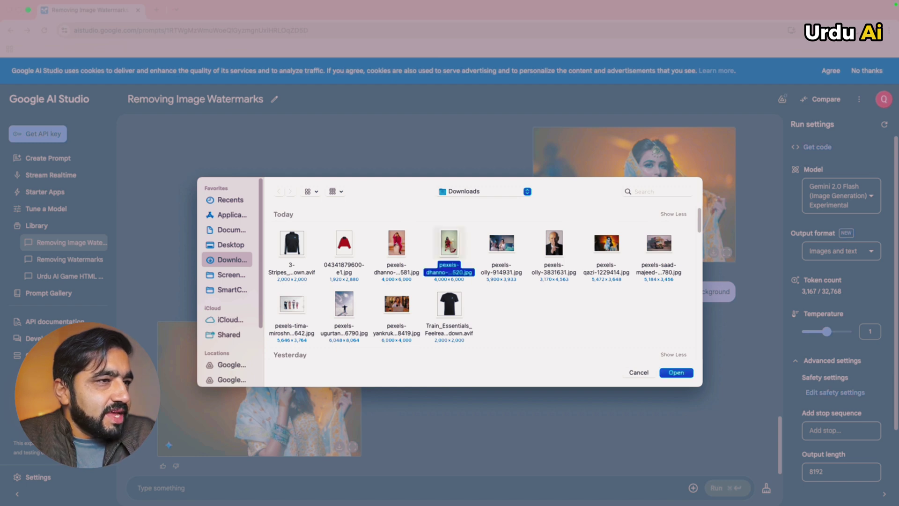
{"action": "left_click", "coordinate": [396, 243]}
{"action": "key", "text": "Return"}
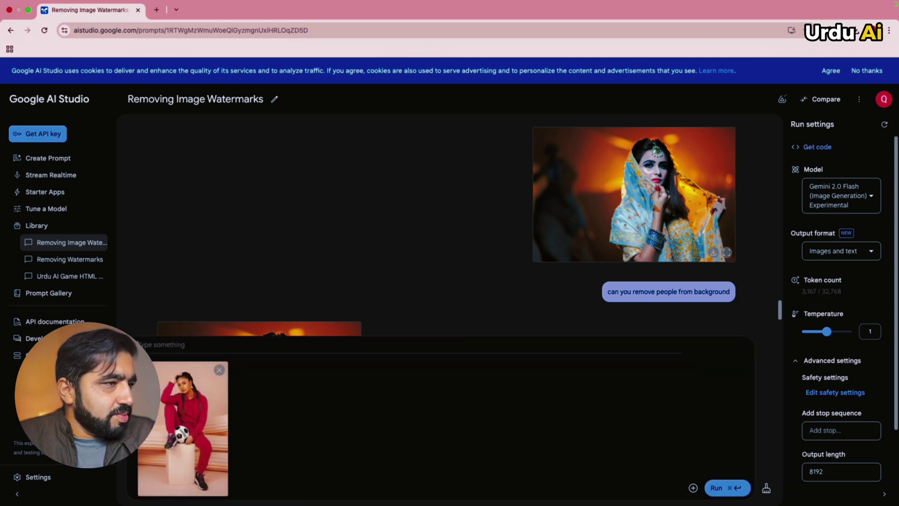
- Run the prompt "Change the dress to dark blue" on the photo of the woman with the football
{"action": "type", "text": "d"}
{"action": "type", "text": "hange "}
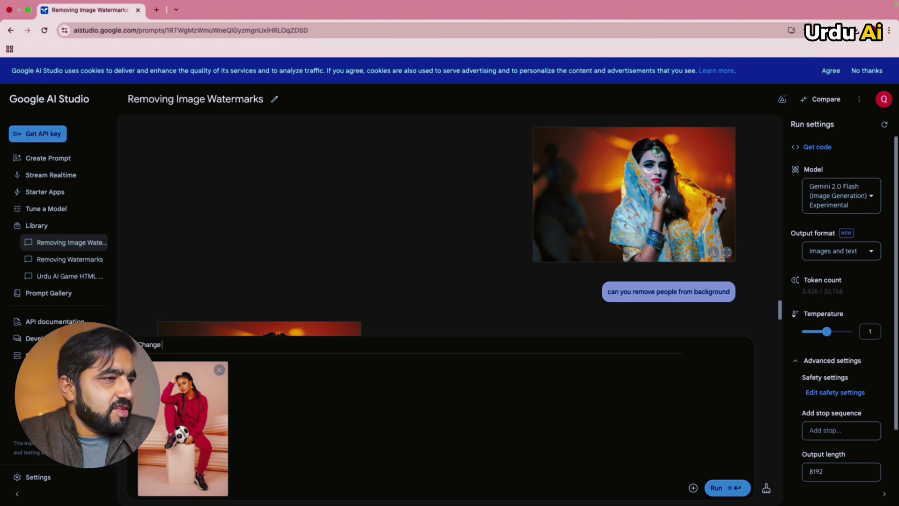
{"action": "type", "text": "ther d"}
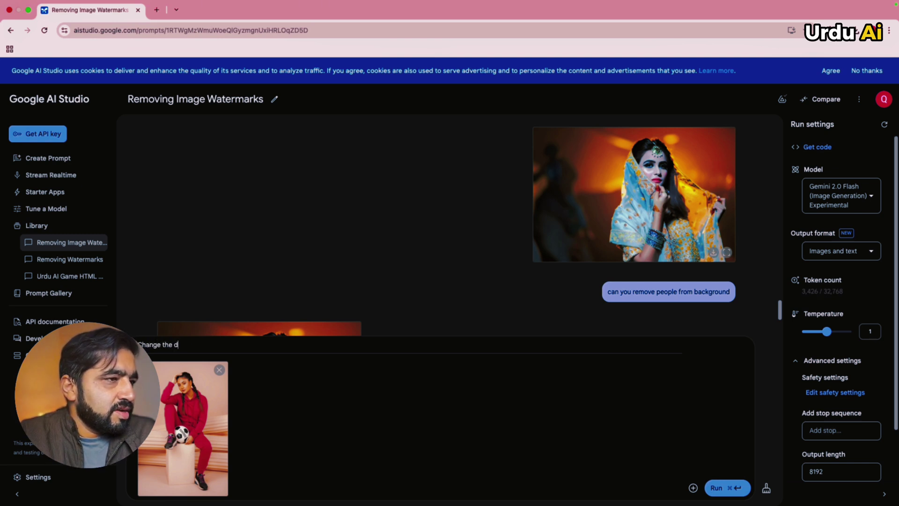
{"action": "type", "text": "ress to dark"}
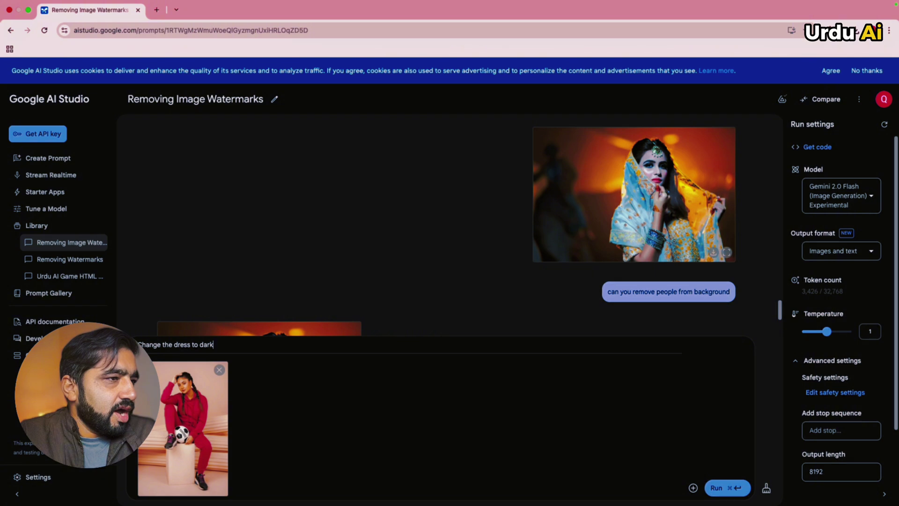
{"action": "type", "text": " blue"}
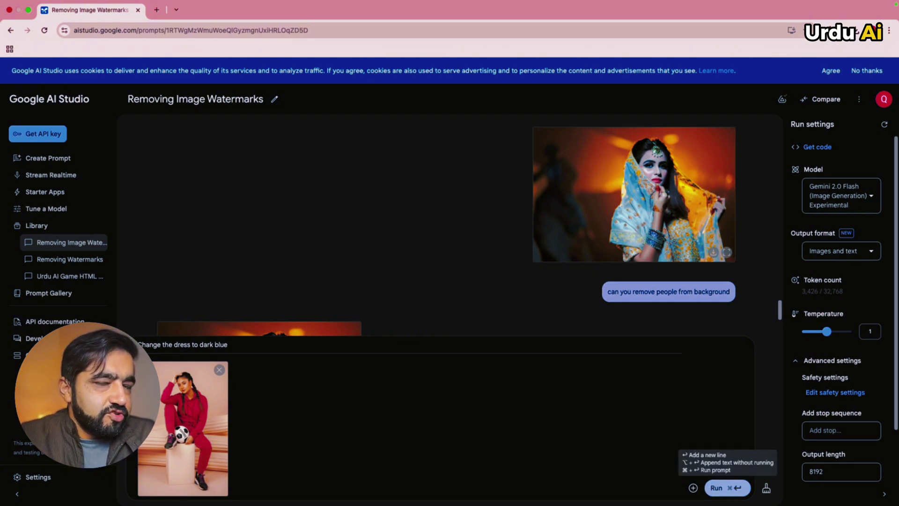
{"action": "left_click", "coordinate": [716, 487]}
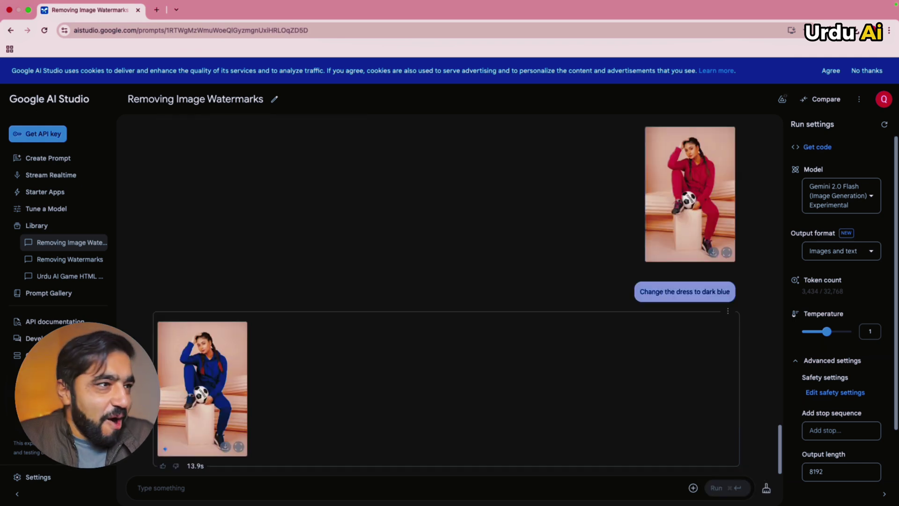
- Upload the pexels-dhanno photo ending in 520.jpg, the seated woman beside a floor lamp, from the Downloads folder into the prompt
{"action": "left_click", "coordinate": [693, 487]}
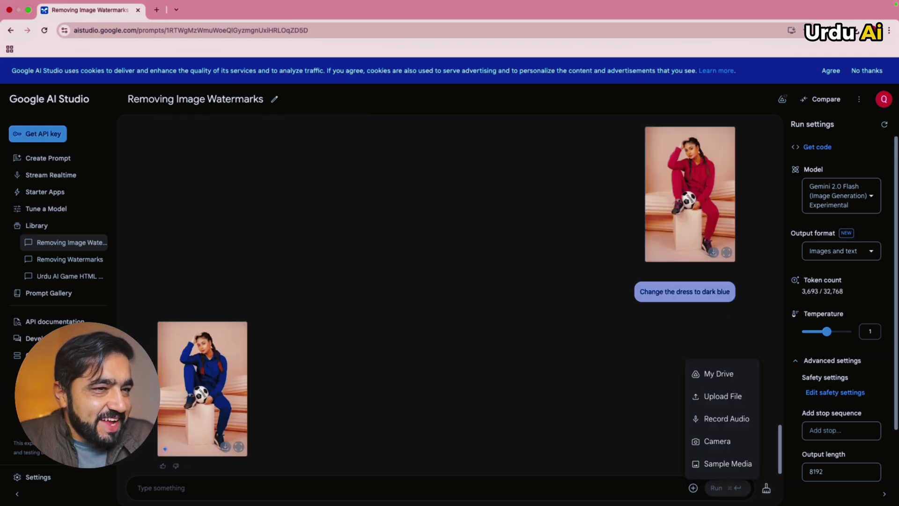
{"action": "left_click", "coordinate": [723, 396]}
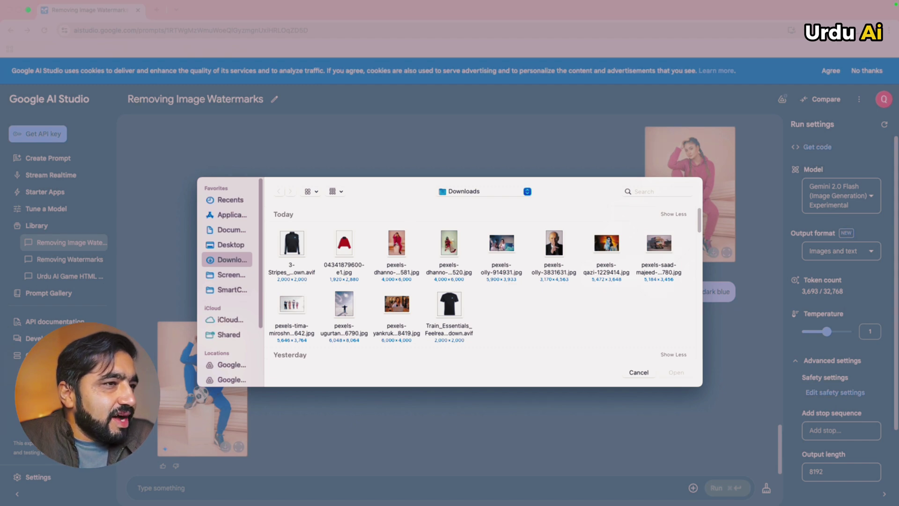
{"action": "left_click", "coordinate": [449, 244]}
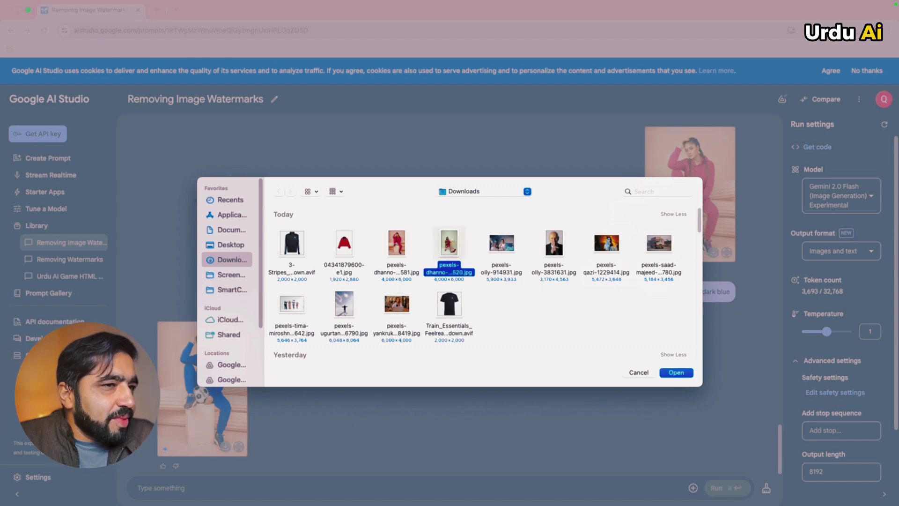
{"action": "left_click", "coordinate": [676, 373]}
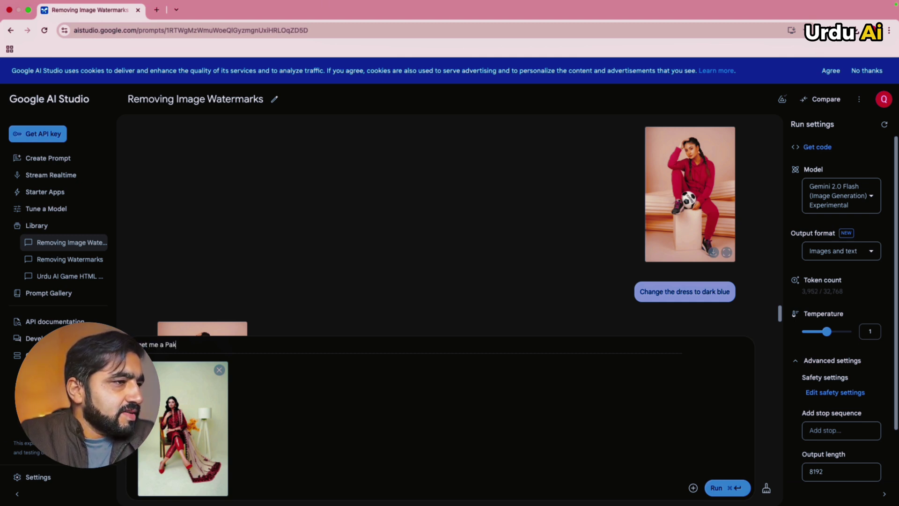
- Run the prompt "get me a Pakistani village backfroun for this photoshot" on the seated woman's photo and view the generated image full size
{"action": "type", "text": "istani model"}
{"action": "key", "text": "BackSpace"}
{"action": "key", "text": "BackSpace"}
{"action": "key", "text": "BackSpace"}
{"action": "key", "text": "BackSpace"}
{"action": "key", "text": "BackSpace"}
{"action": "type", "text": "h"}
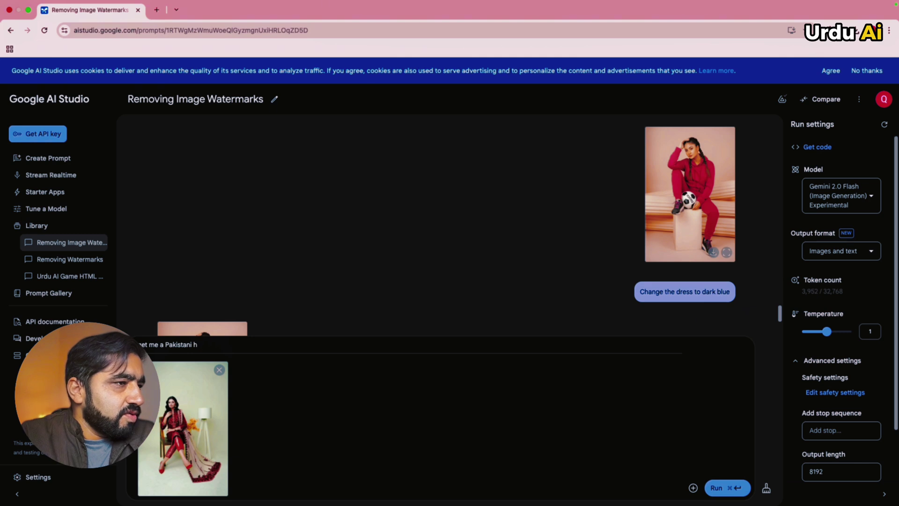
{"action": "key", "text": "BackSpace"}
{"action": "type", "text": "village backf"}
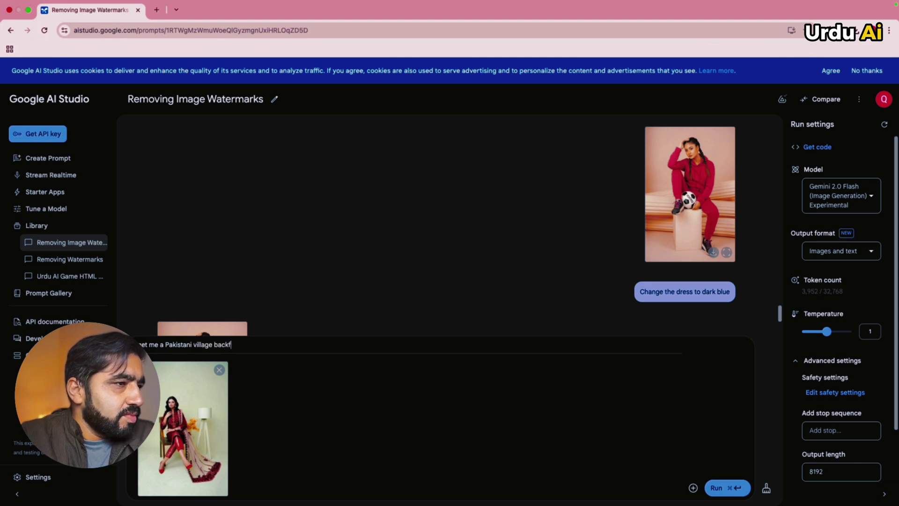
{"action": "type", "text": "roun for this"}
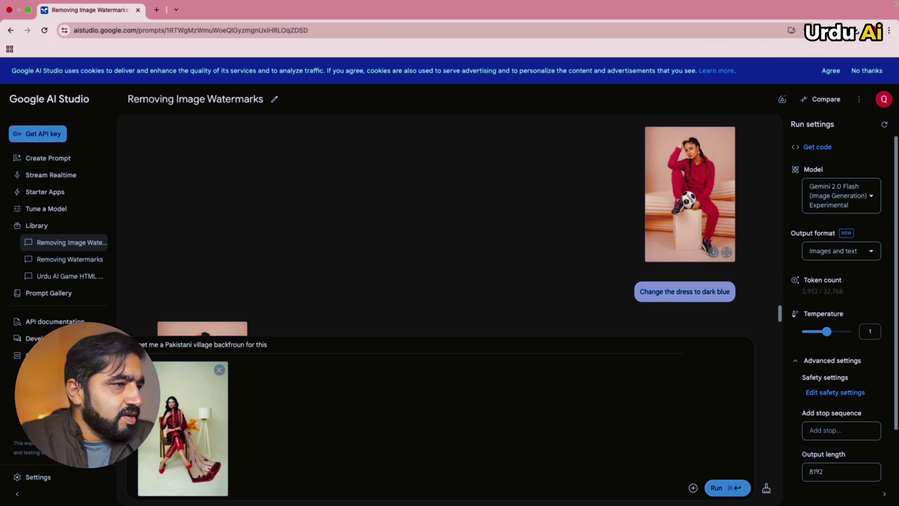
{"action": "type", "text": " photoshot"}
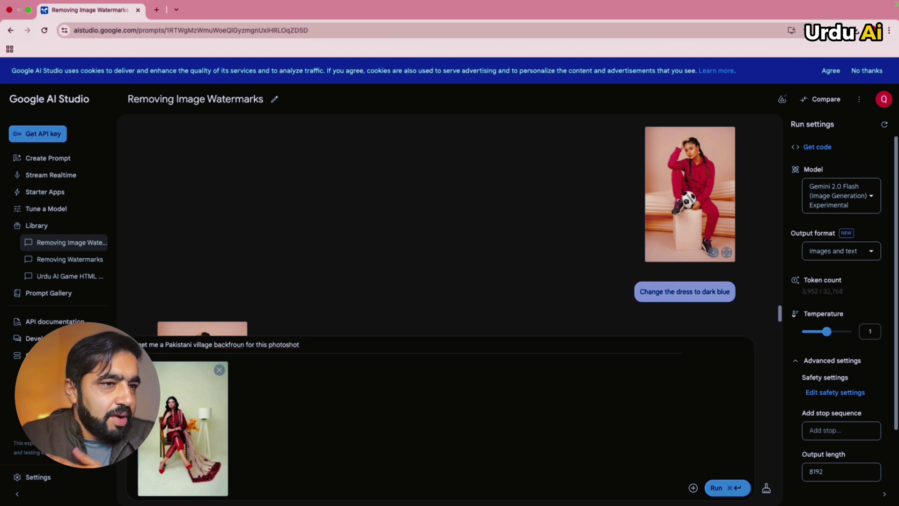
{"action": "left_click", "coordinate": [716, 487]}
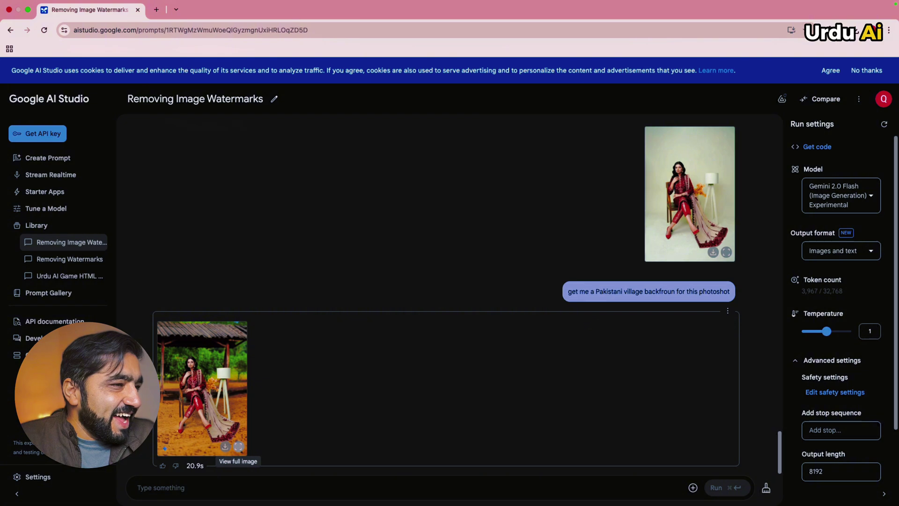
{"action": "left_click", "coordinate": [238, 446]}
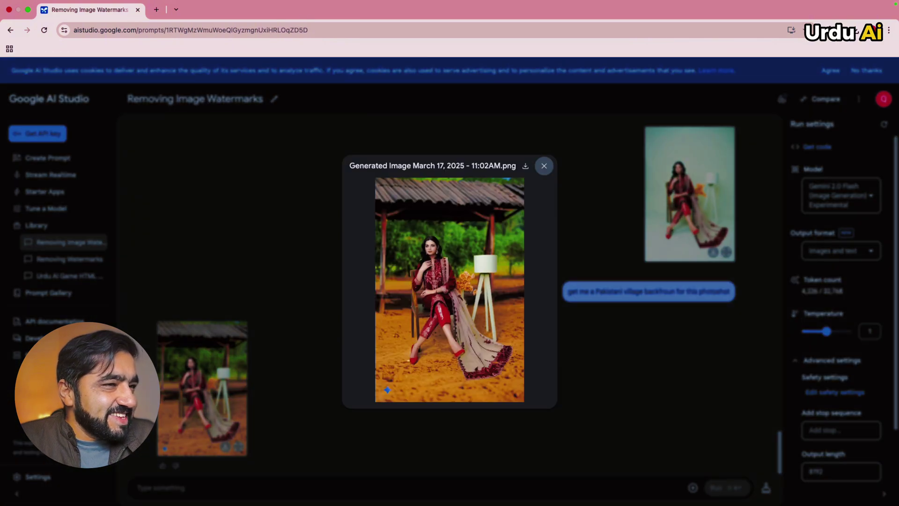
{"action": "left_click", "coordinate": [544, 166]}
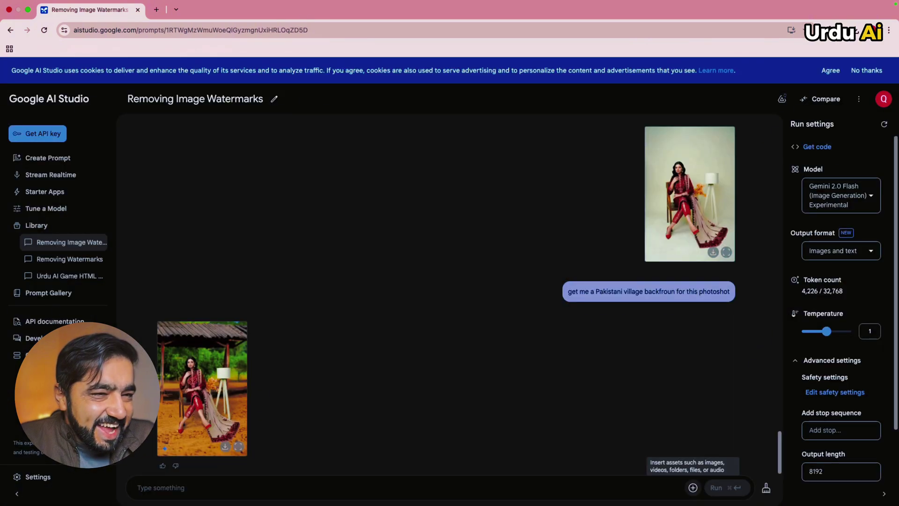
- Upload the 1,024×570 Generated Image March JPEG of the man in a red Urdu Ai shirt from the Downloads folder into the prompt
{"action": "left_click", "coordinate": [693, 488]}
{"action": "left_click", "coordinate": [723, 395]}
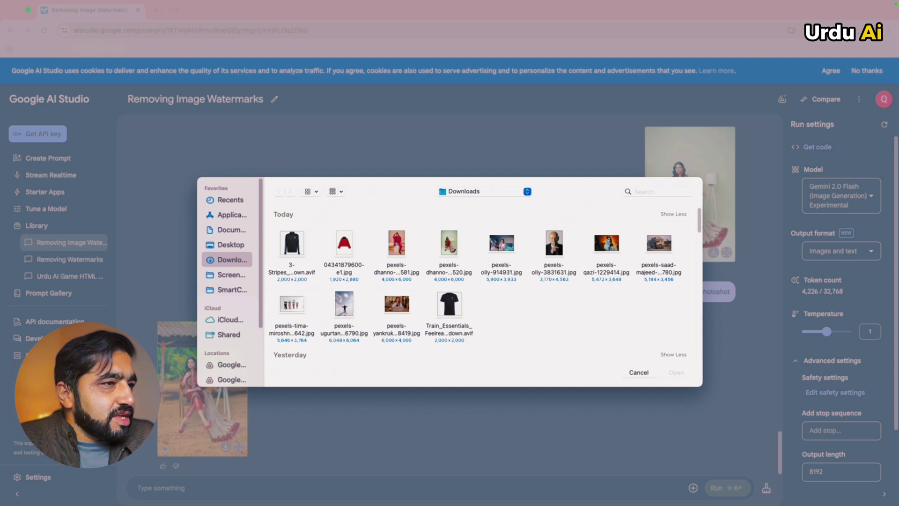
{"action": "left_click", "coordinate": [397, 243]}
{"action": "scroll", "coordinate": [478, 290], "scroll_direction": "down", "scroll_amount": 3}
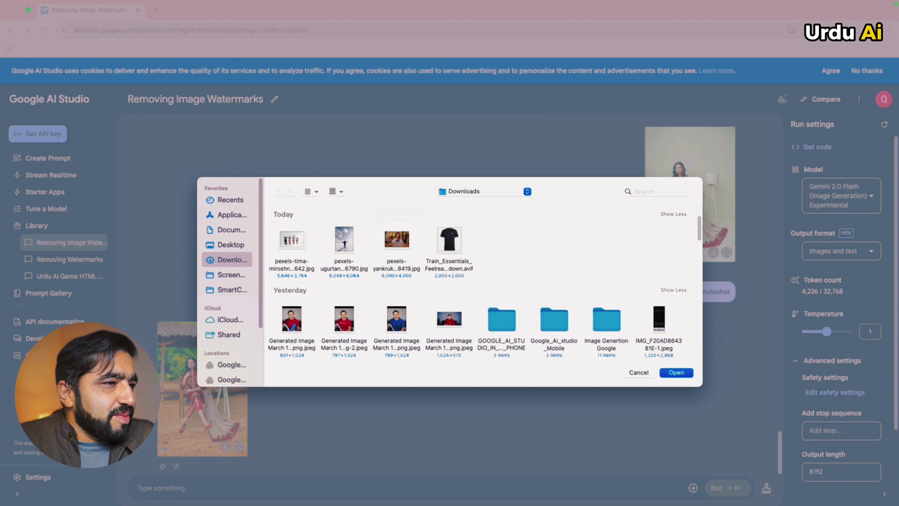
{"action": "key", "text": "Return"}
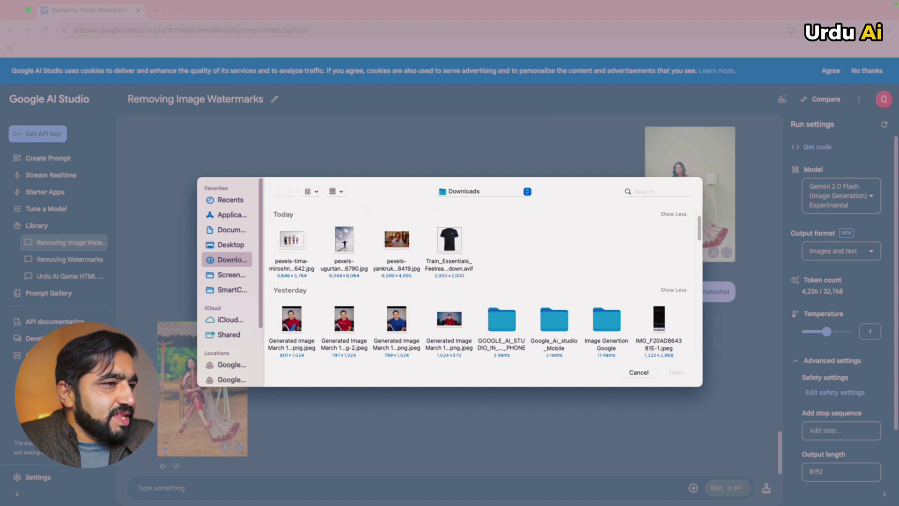
{"action": "left_click", "coordinate": [449, 323]}
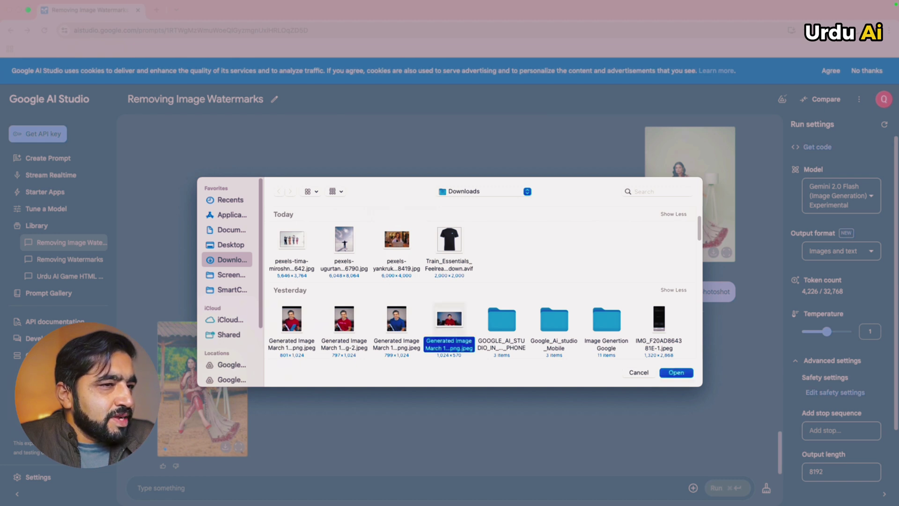
{"action": "key", "text": "Return"}
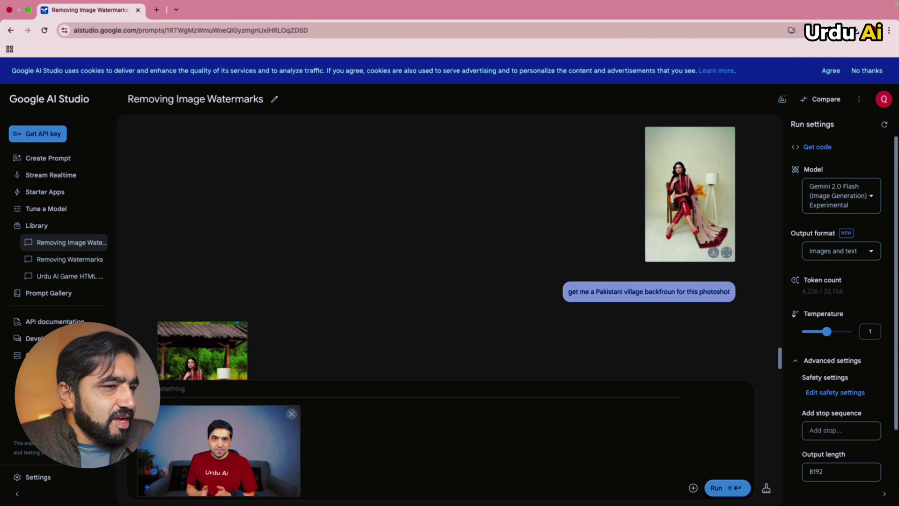
- Run the prompt "change the color of this shirt in dark blue" on the photo of the man in the Urdu Ai shirt
{"action": "type", "text": "the color"}
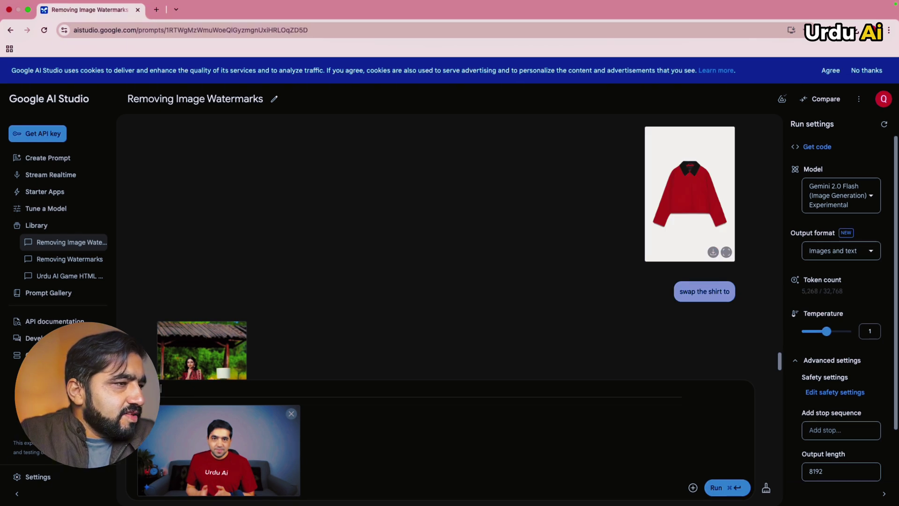
{"action": "type", "text": " of this s"}
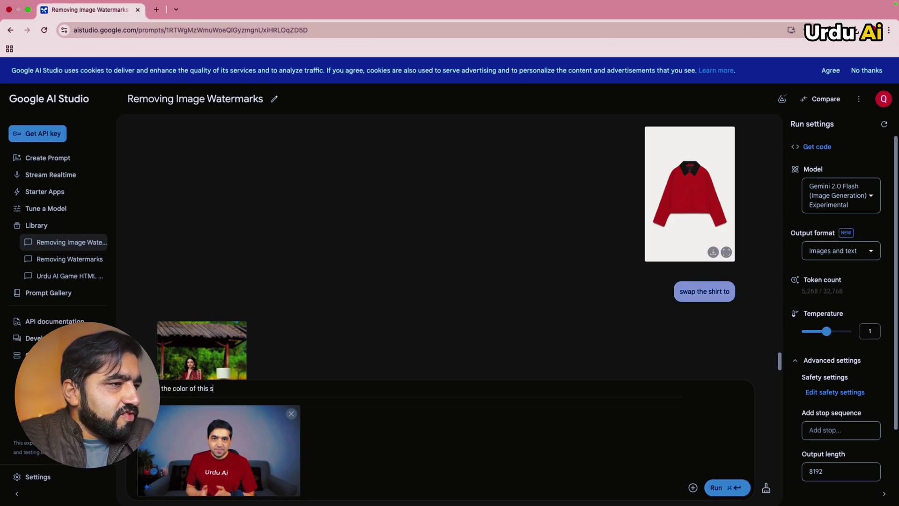
{"action": "type", "text": "hirt in"}
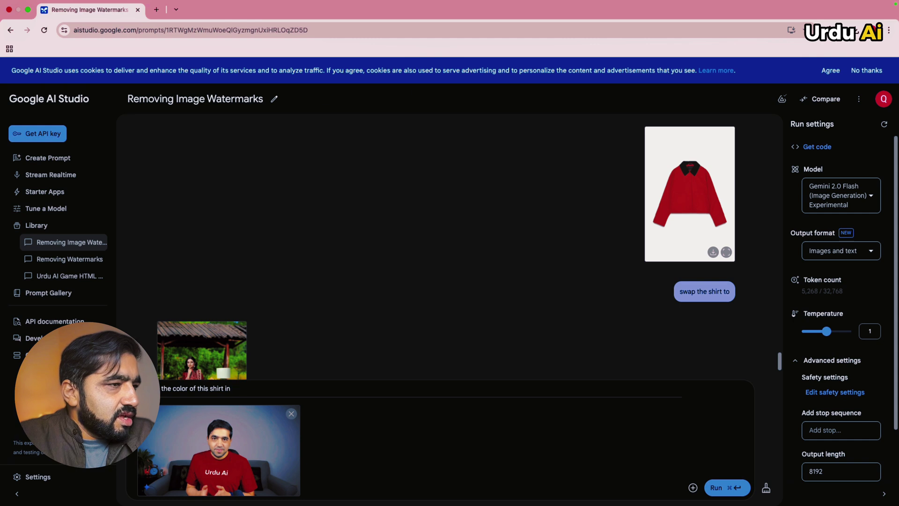
{"action": "type", "text": " dark"}
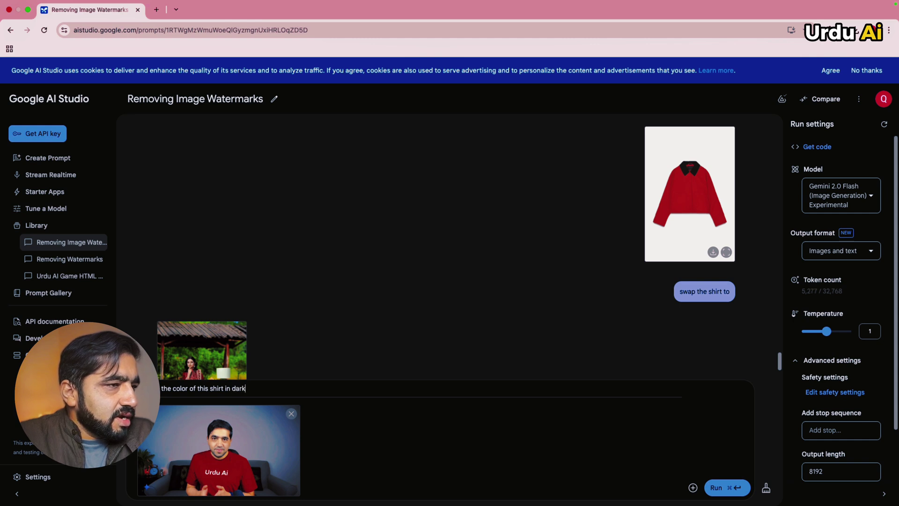
{"action": "type", "text": " blue"}
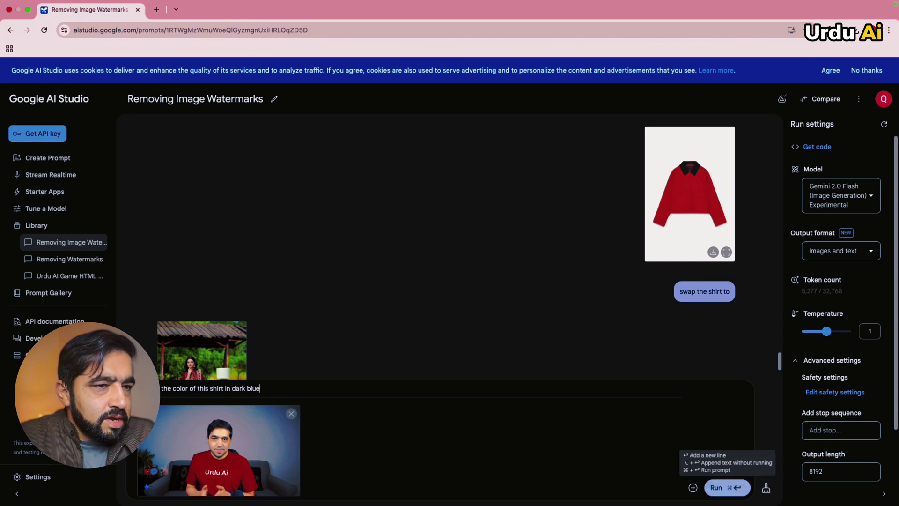
{"action": "left_click", "coordinate": [716, 487]}
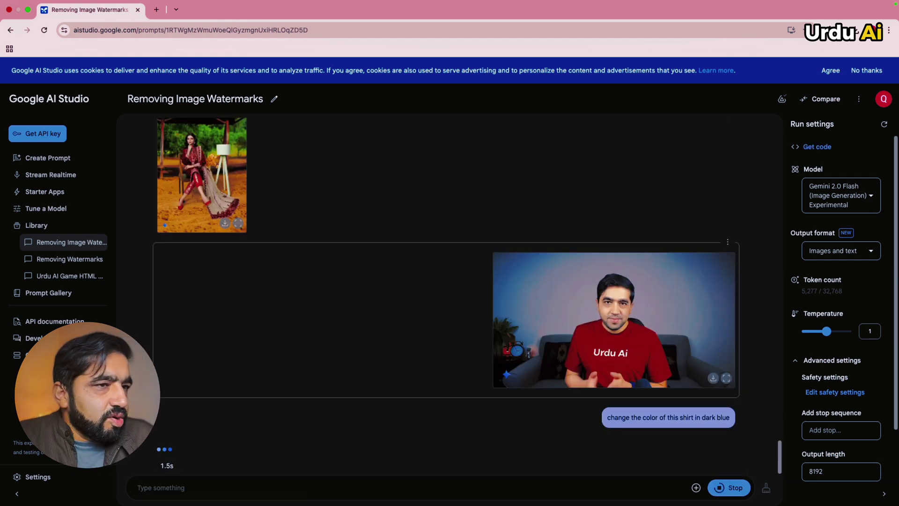